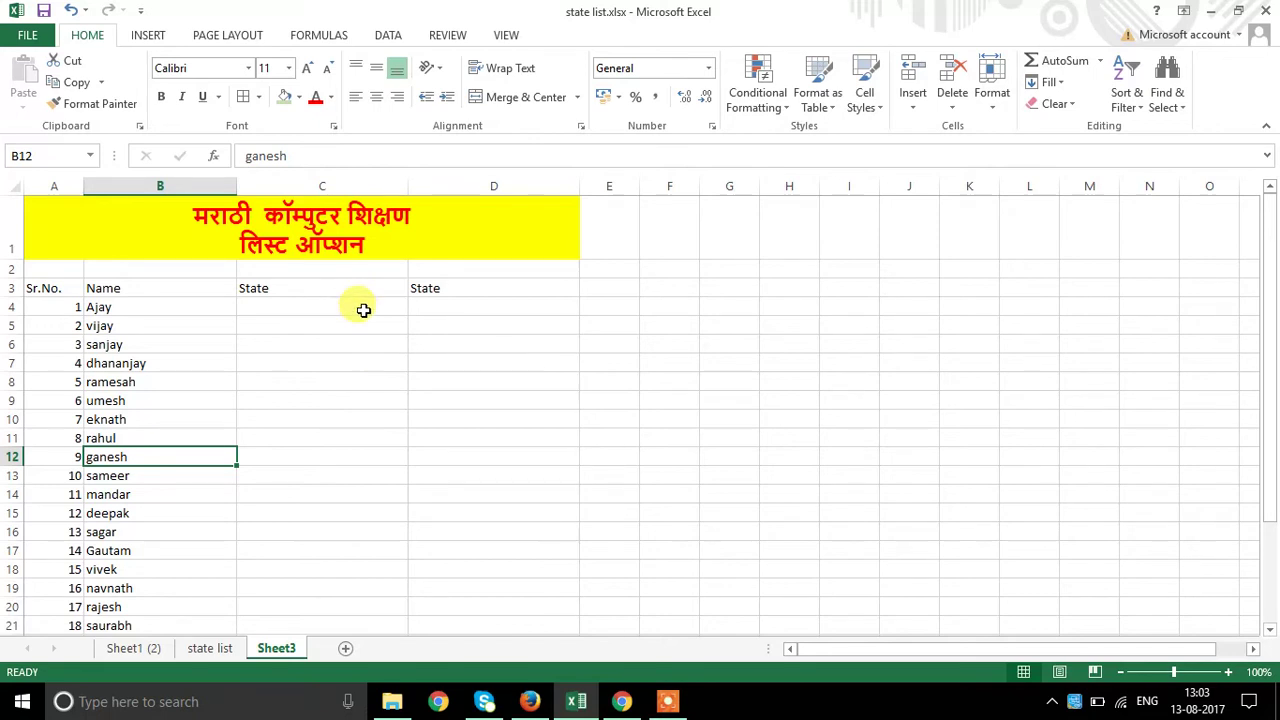
- Select the State cells from C4 down and set their Data Validation to allow a List
{"action": "mouse_move", "coordinate": [362, 308]}
{"action": "left_mouse_down"}
{"action": "mouse_move", "coordinate": [337, 651]}
{"action": "mouse_move", "coordinate": [333, 596]}
{"action": "left_mouse_up"}
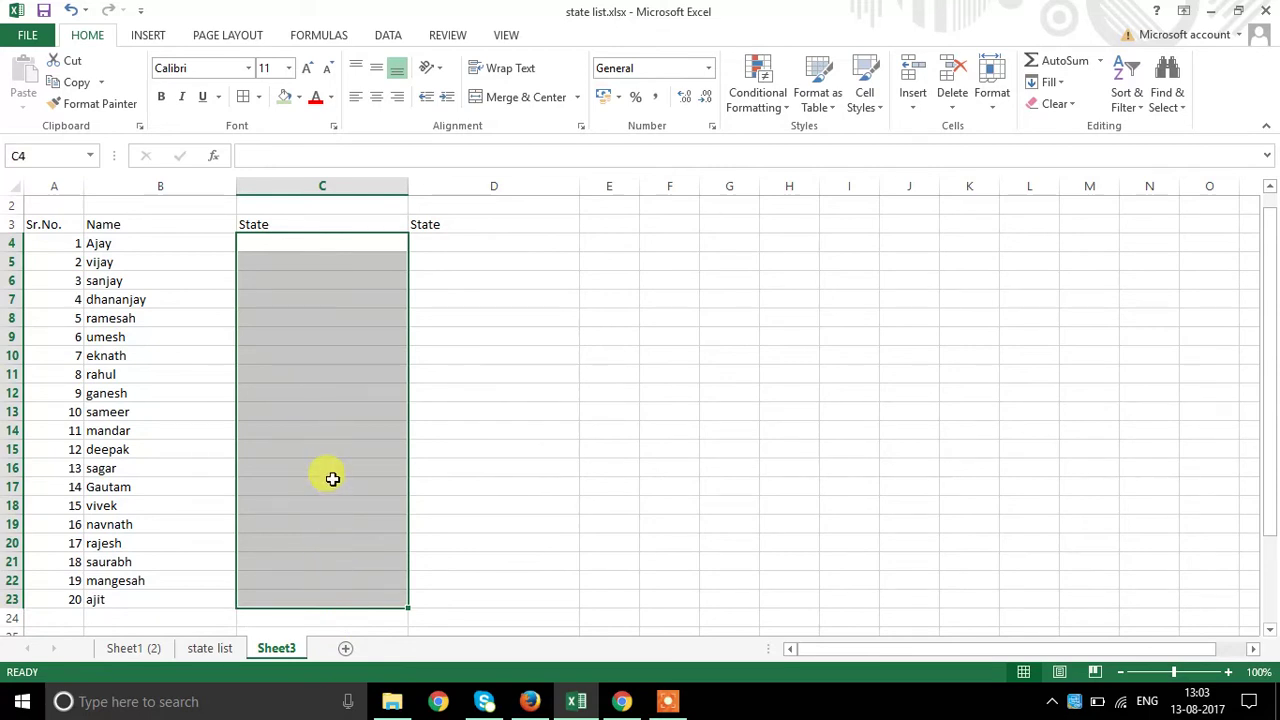
{"action": "scroll", "coordinate": [333, 479], "scroll_direction": "up", "scroll_amount": 1}
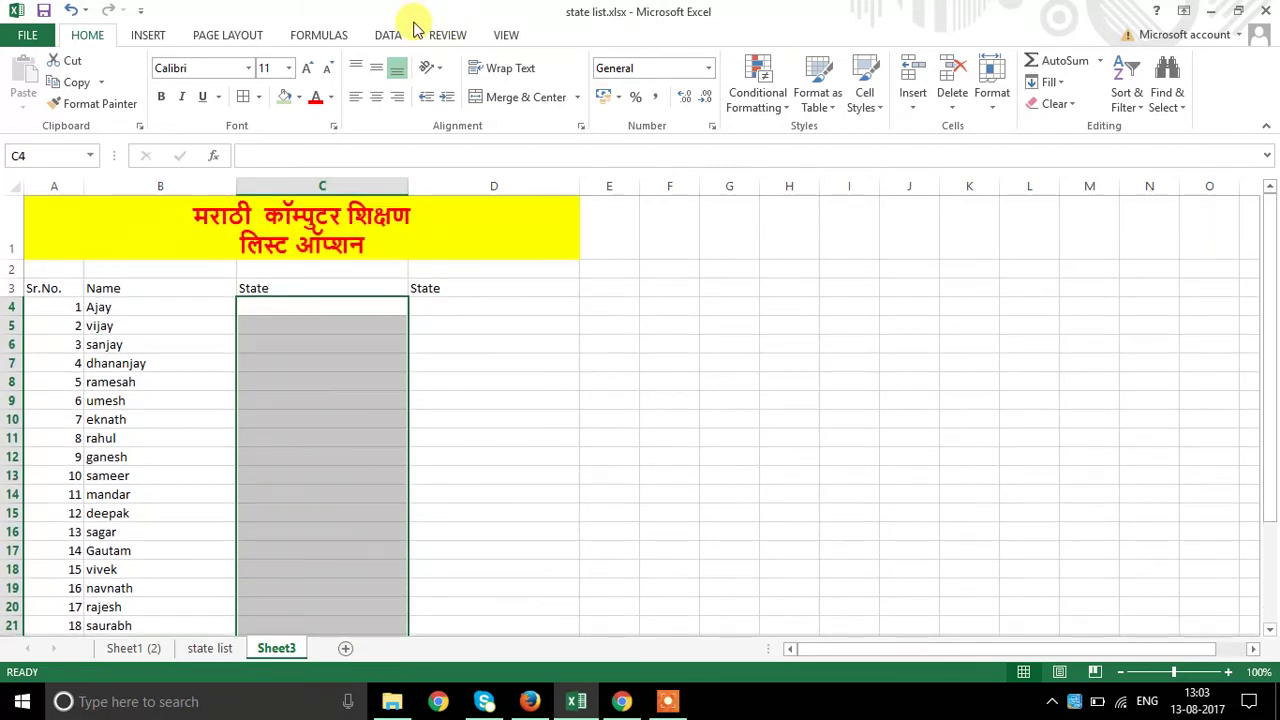
{"action": "left_click", "coordinate": [387, 34]}
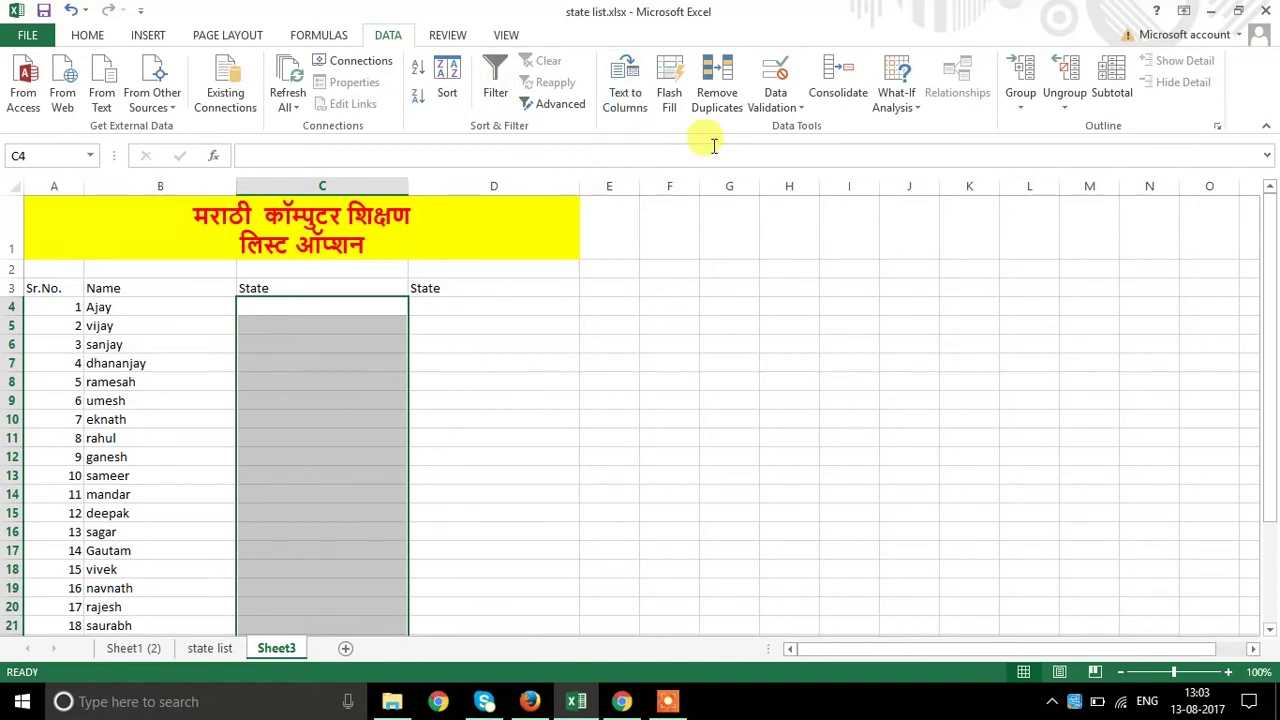
{"action": "left_click", "coordinate": [776, 100]}
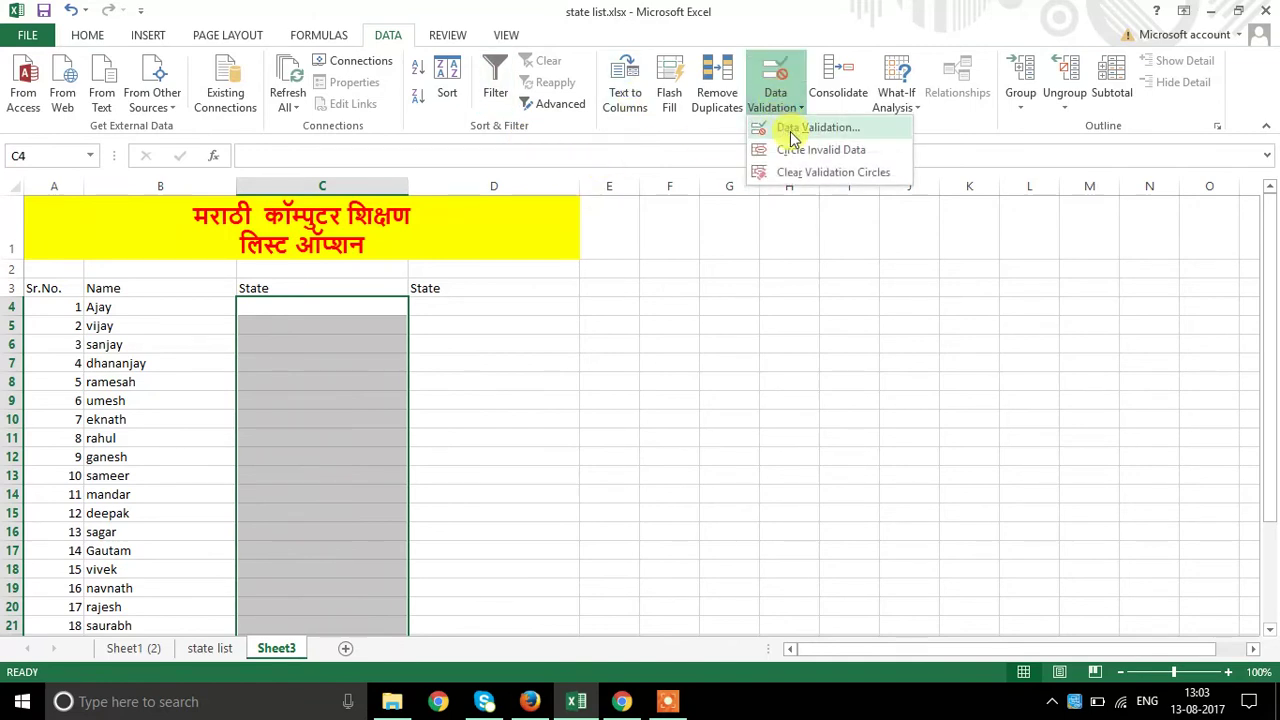
{"action": "left_click", "coordinate": [792, 130]}
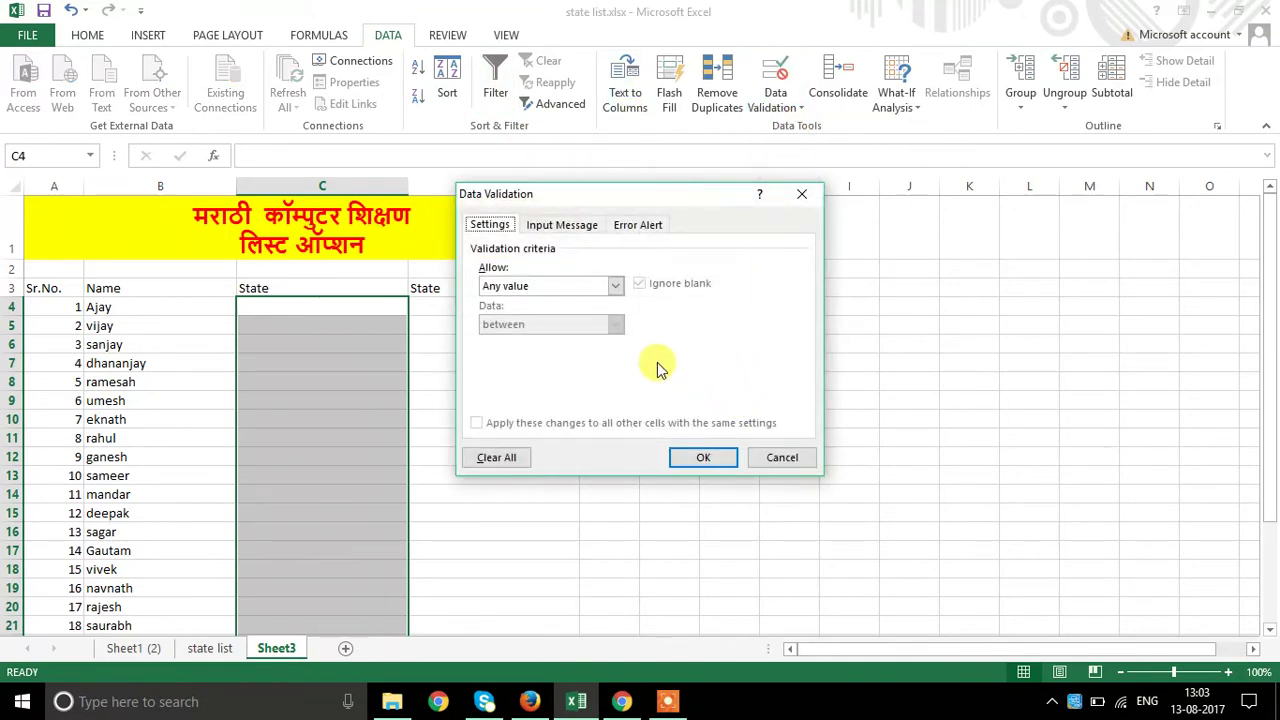
{"action": "left_click", "coordinate": [544, 287]}
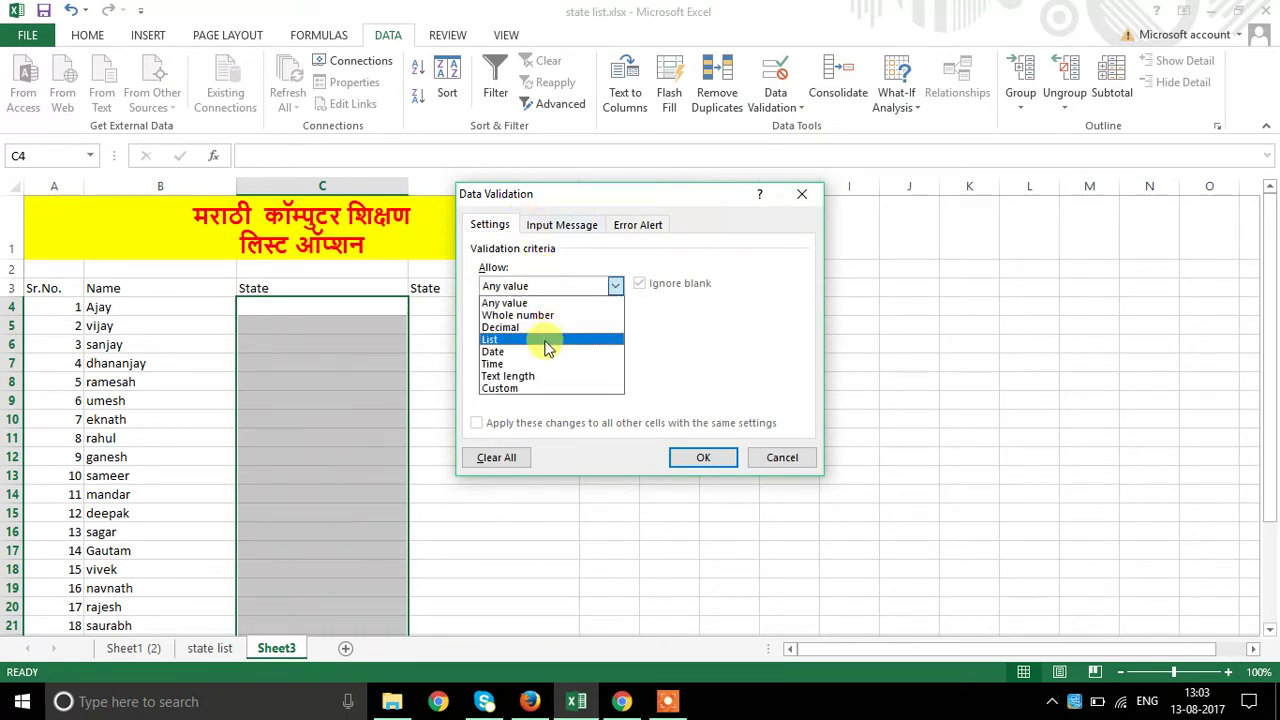
{"action": "left_click", "coordinate": [548, 340]}
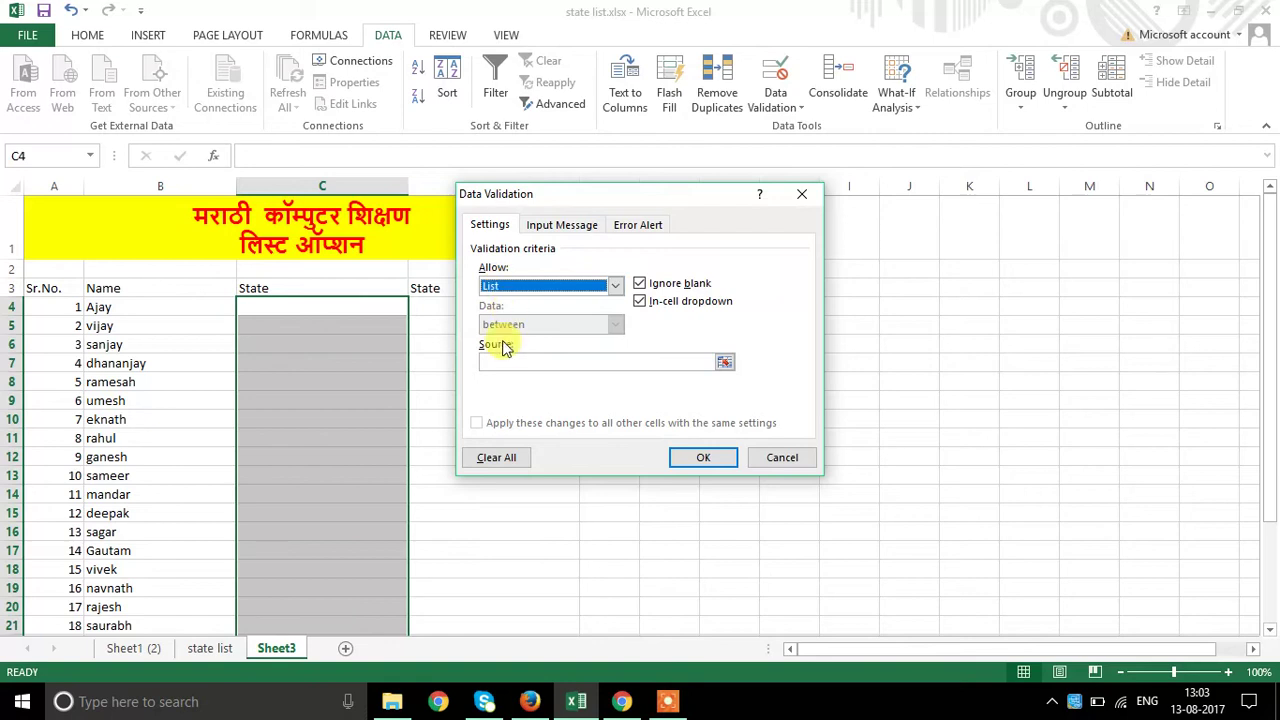
{"action": "left_click", "coordinate": [726, 362]}
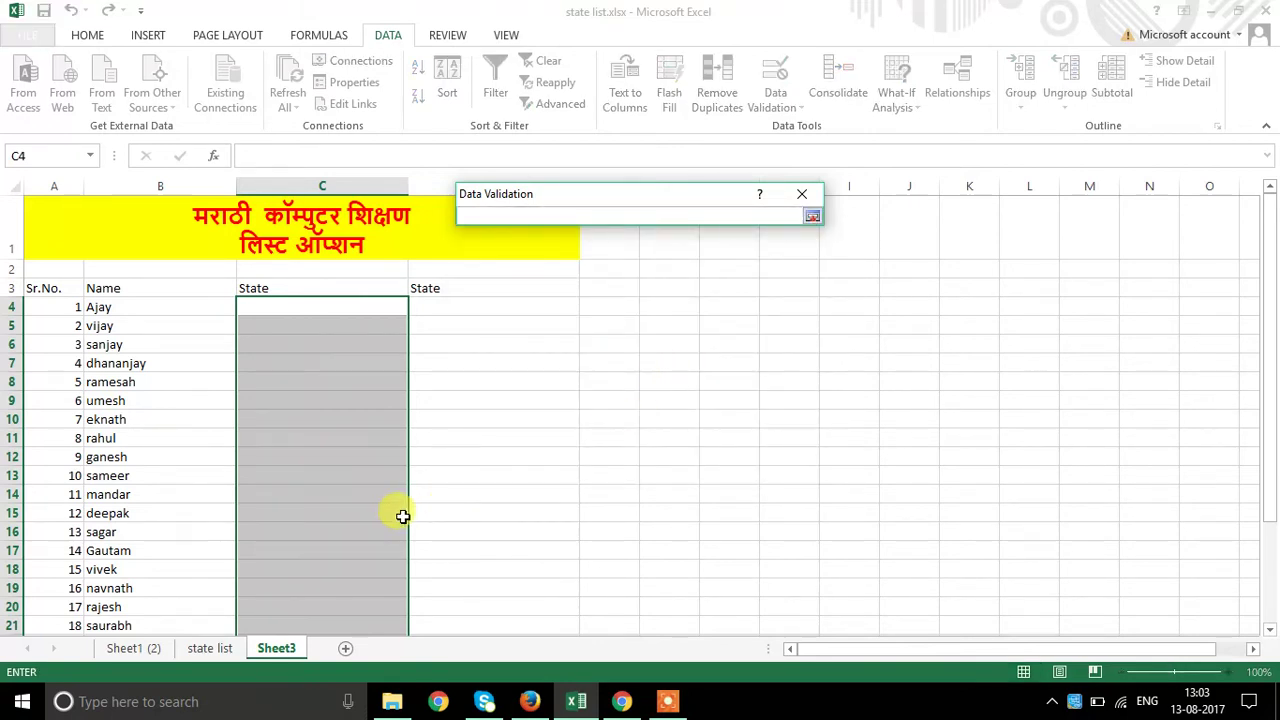
- Use the state names on the state list sheet as column C's list source and confirm
{"action": "left_click", "coordinate": [207, 650]}
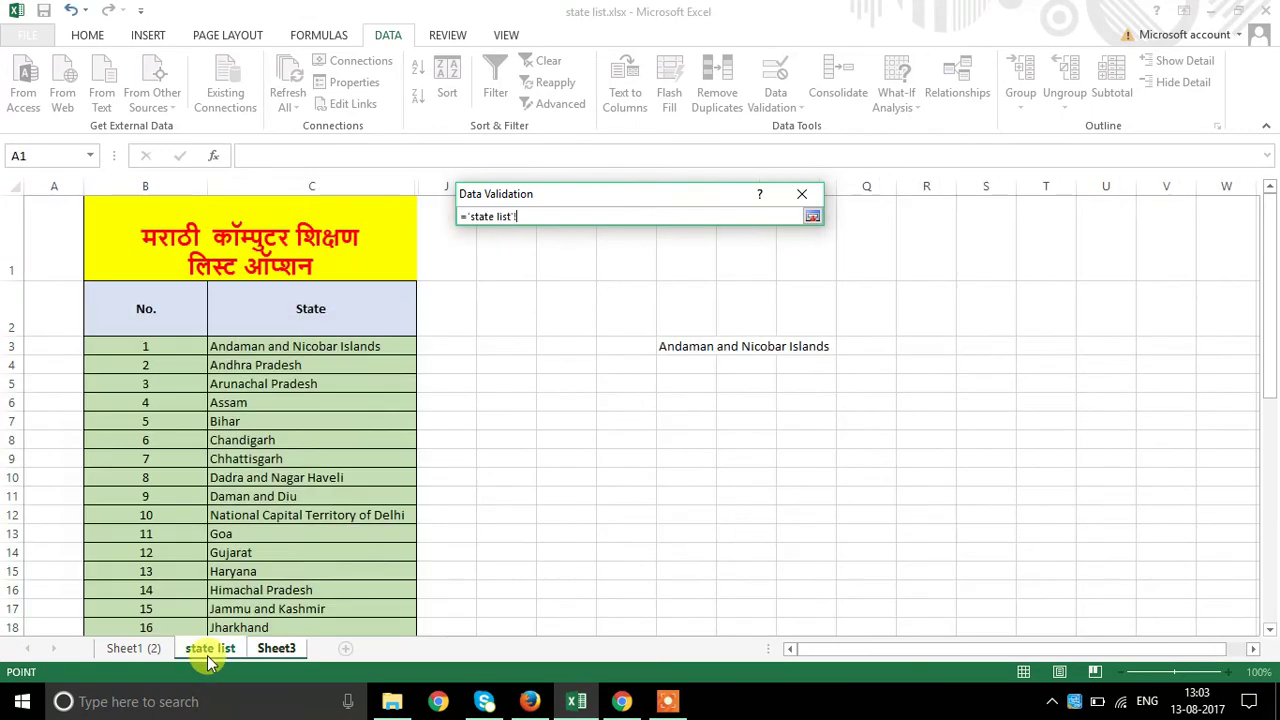
{"action": "mouse_move", "coordinate": [276, 346]}
{"action": "left_mouse_down"}
{"action": "mouse_move", "coordinate": [310, 524]}
{"action": "mouse_move", "coordinate": [300, 617]}
{"action": "mouse_move", "coordinate": [300, 588]}
{"action": "left_mouse_up"}
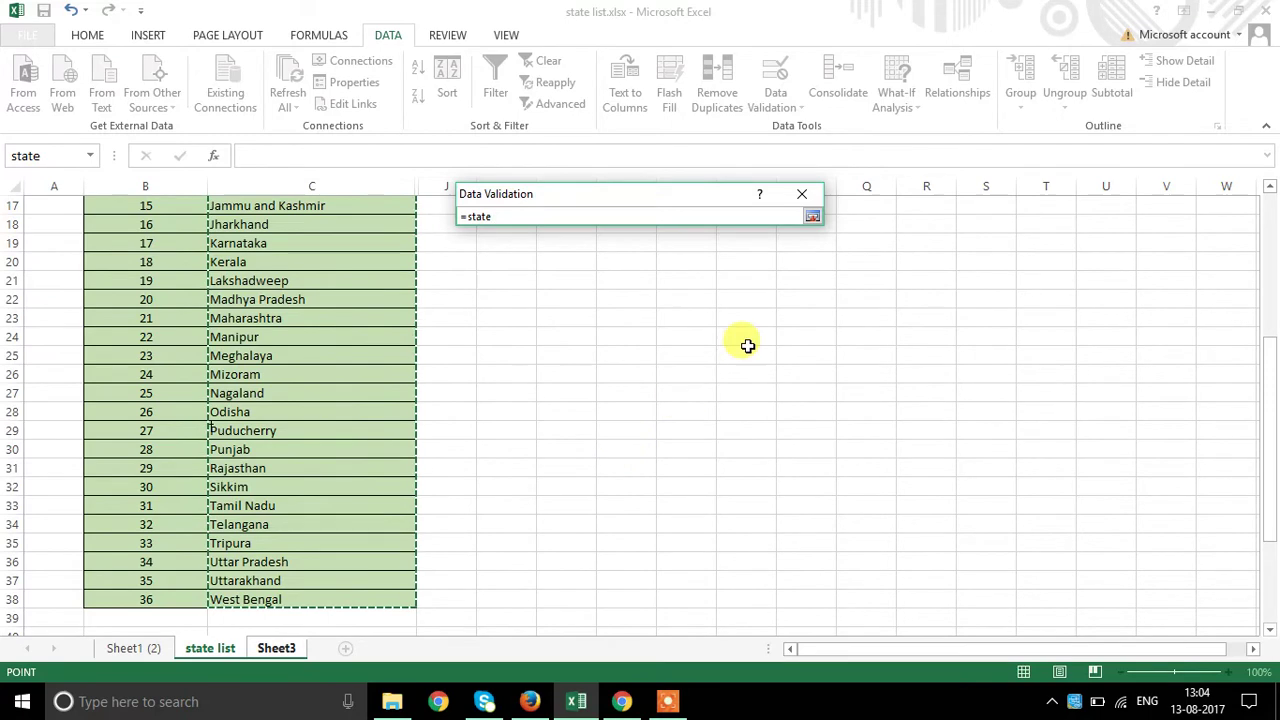
{"action": "left_click", "coordinate": [814, 217]}
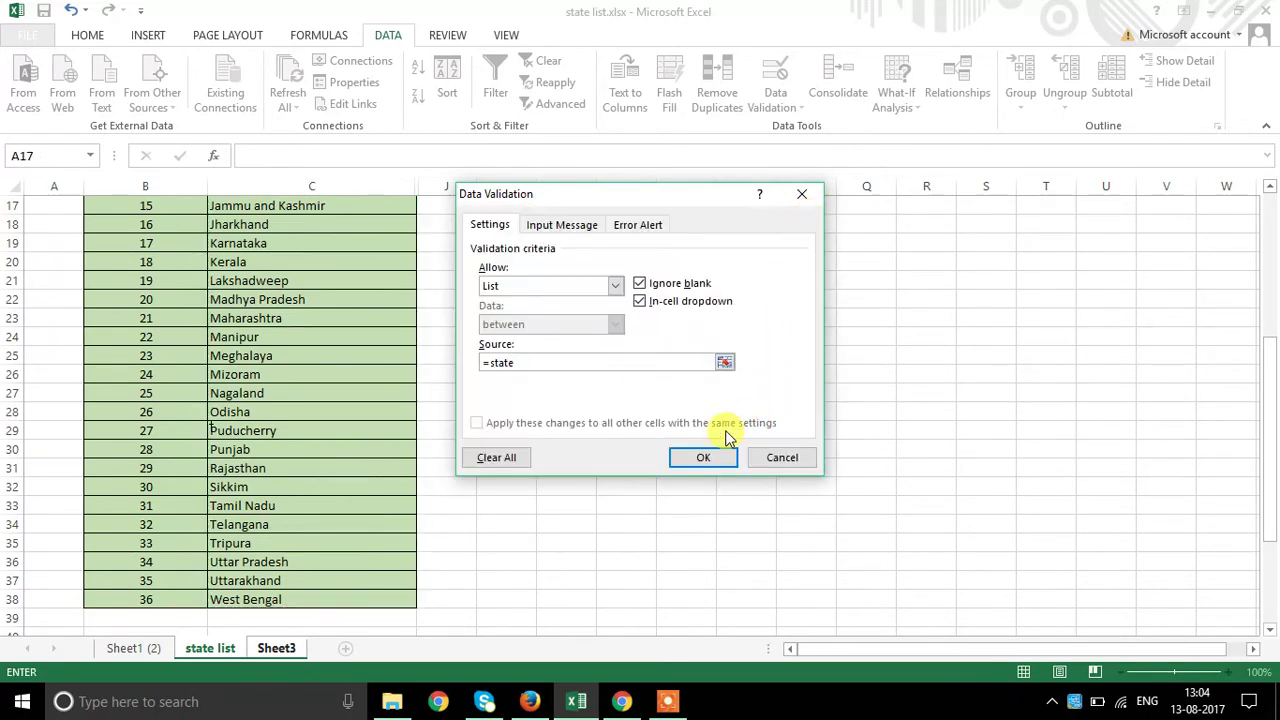
{"action": "left_click", "coordinate": [702, 455]}
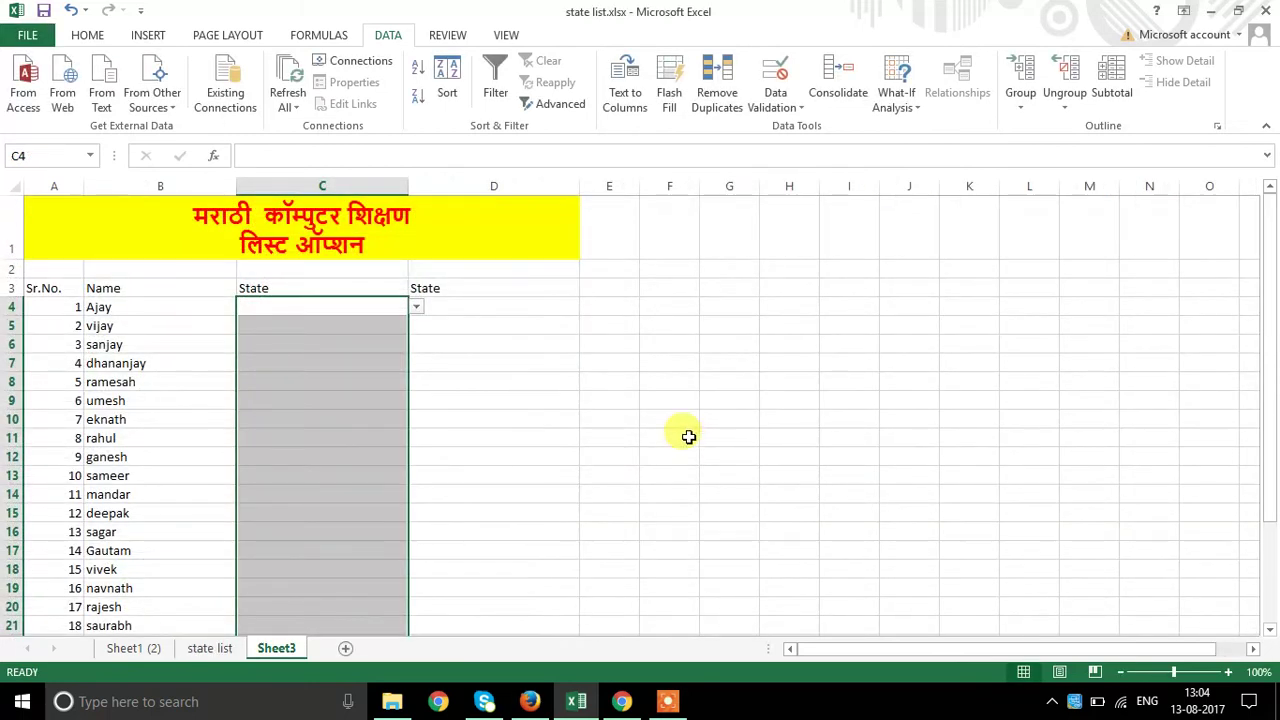
- Choose Chandigarh from cell C4's state dropdown
{"action": "left_click", "coordinate": [358, 313]}
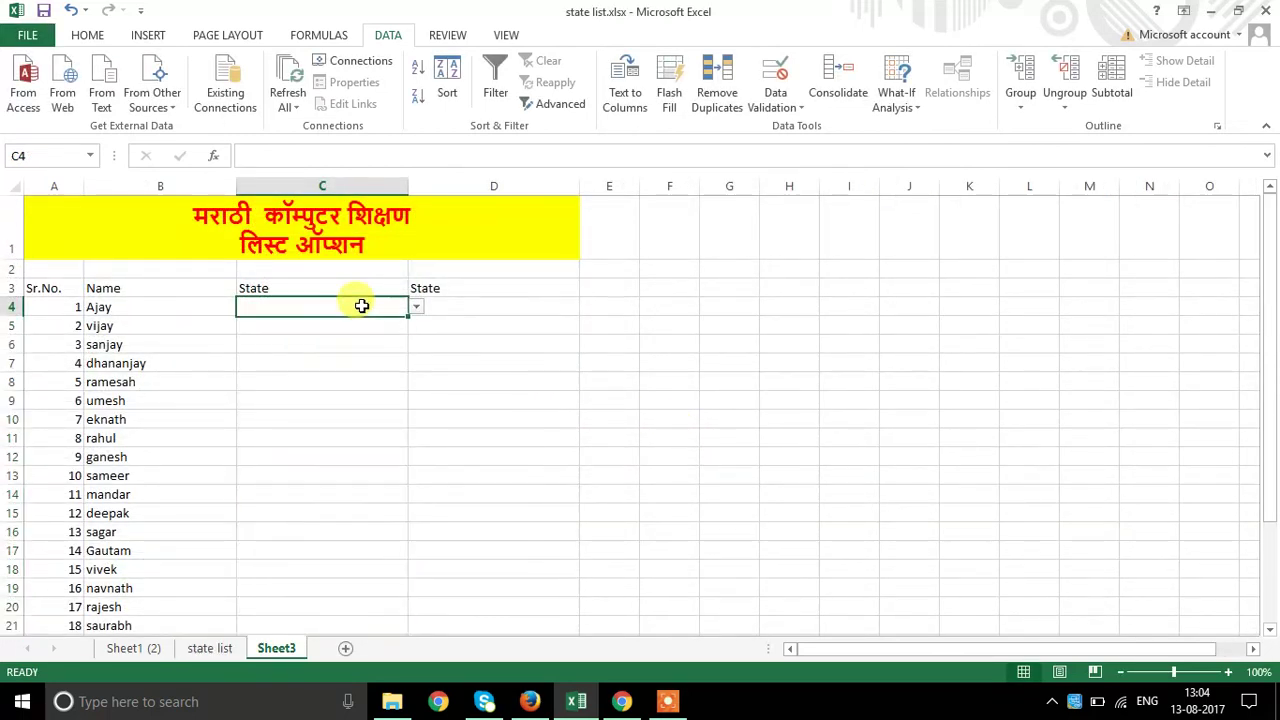
{"action": "left_click", "coordinate": [416, 308]}
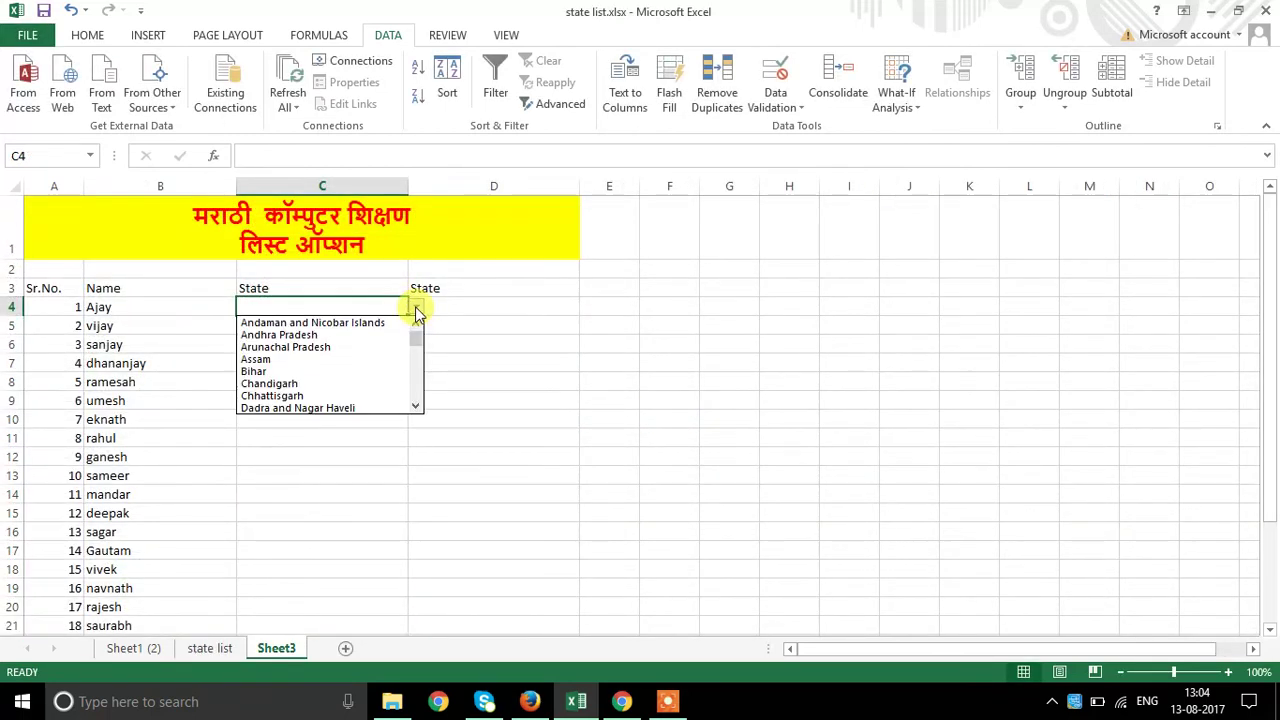
{"action": "left_click", "coordinate": [355, 386]}
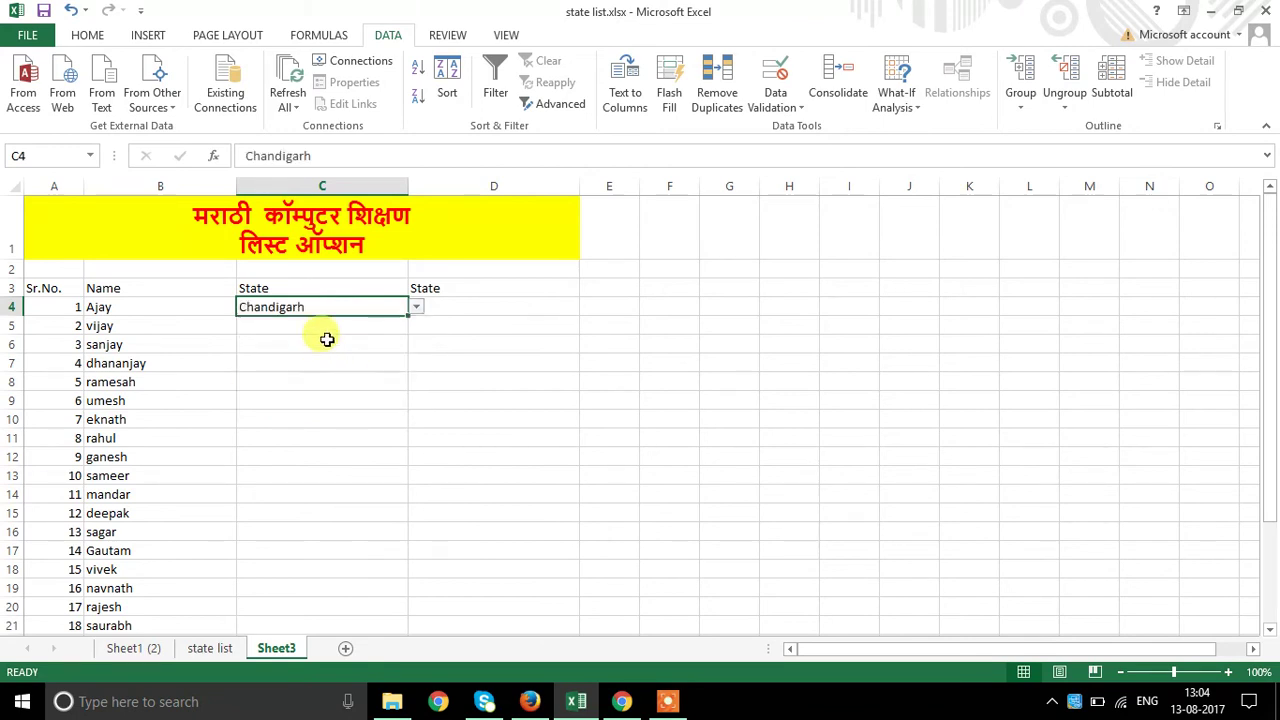
{"action": "left_click", "coordinate": [325, 343]}
- Choose Tamil Nadu from cell C6's state dropdown
{"action": "left_click", "coordinate": [417, 344]}
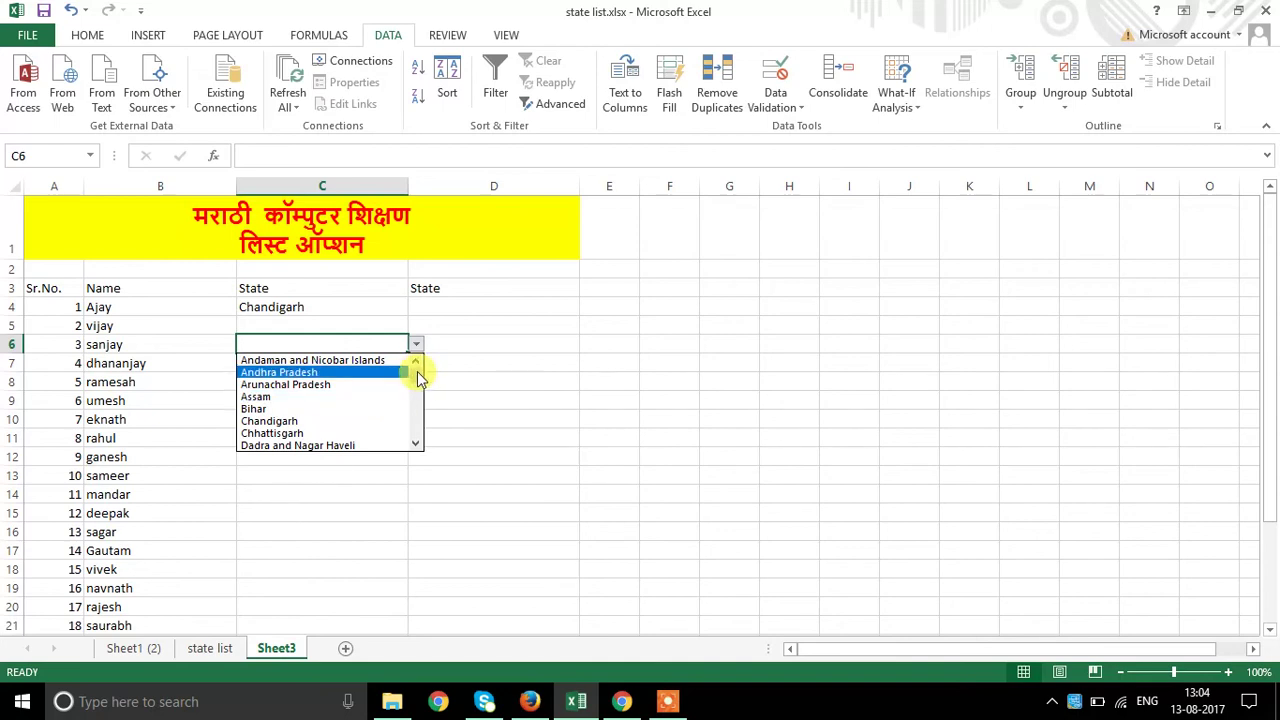
{"action": "left_click_drag", "start_coordinate": [419, 377], "coordinate": [418, 435]}
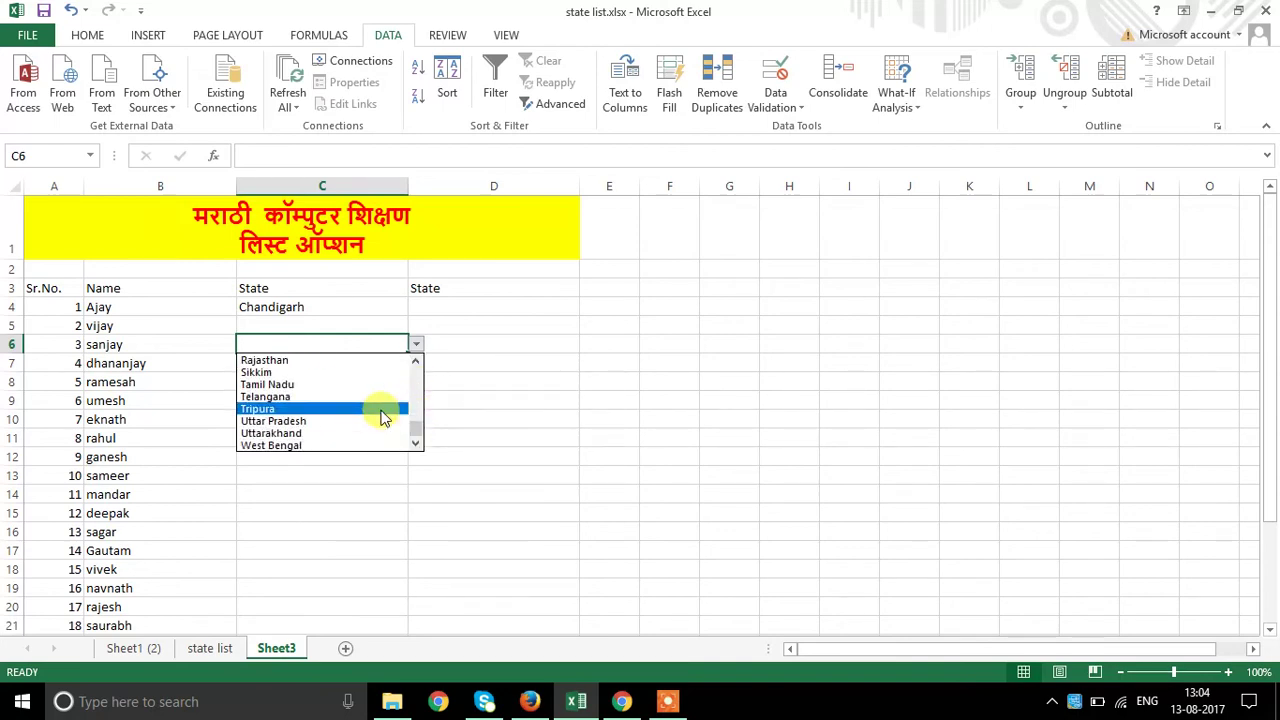
{"action": "left_click", "coordinate": [378, 382]}
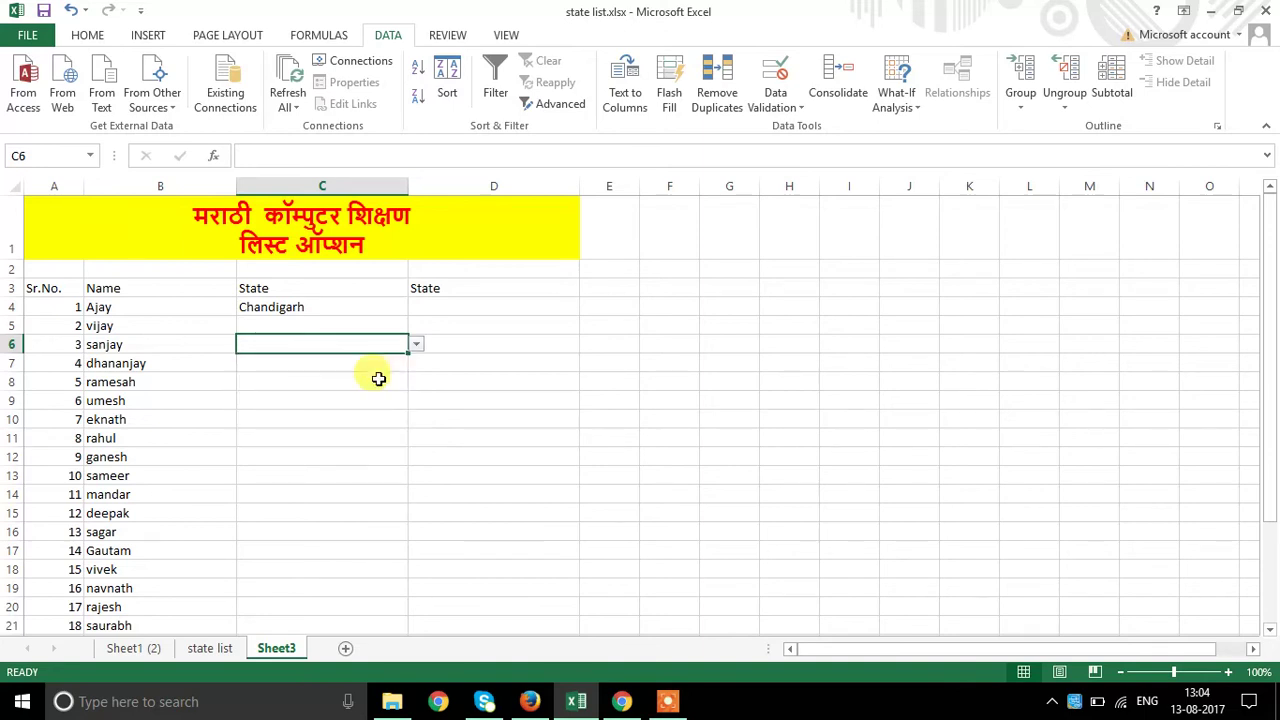
{"action": "left_click", "coordinate": [378, 381]}
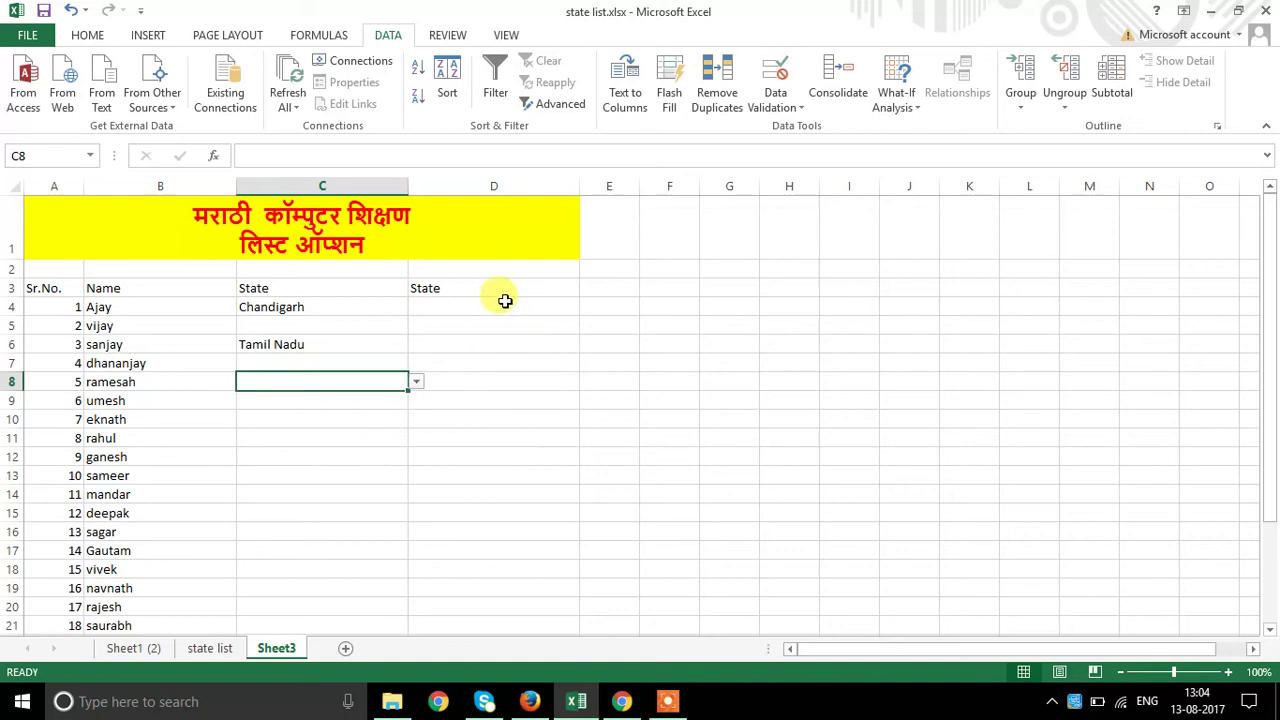
- Select D4:D23 on Sheet3, then name C3:C38 on the state list sheet 'state' via the Name Box
{"action": "mouse_move", "coordinate": [503, 305]}
{"action": "left_mouse_down"}
{"action": "mouse_move", "coordinate": [466, 581]}
{"action": "mouse_move", "coordinate": [486, 620]}
{"action": "left_mouse_up"}
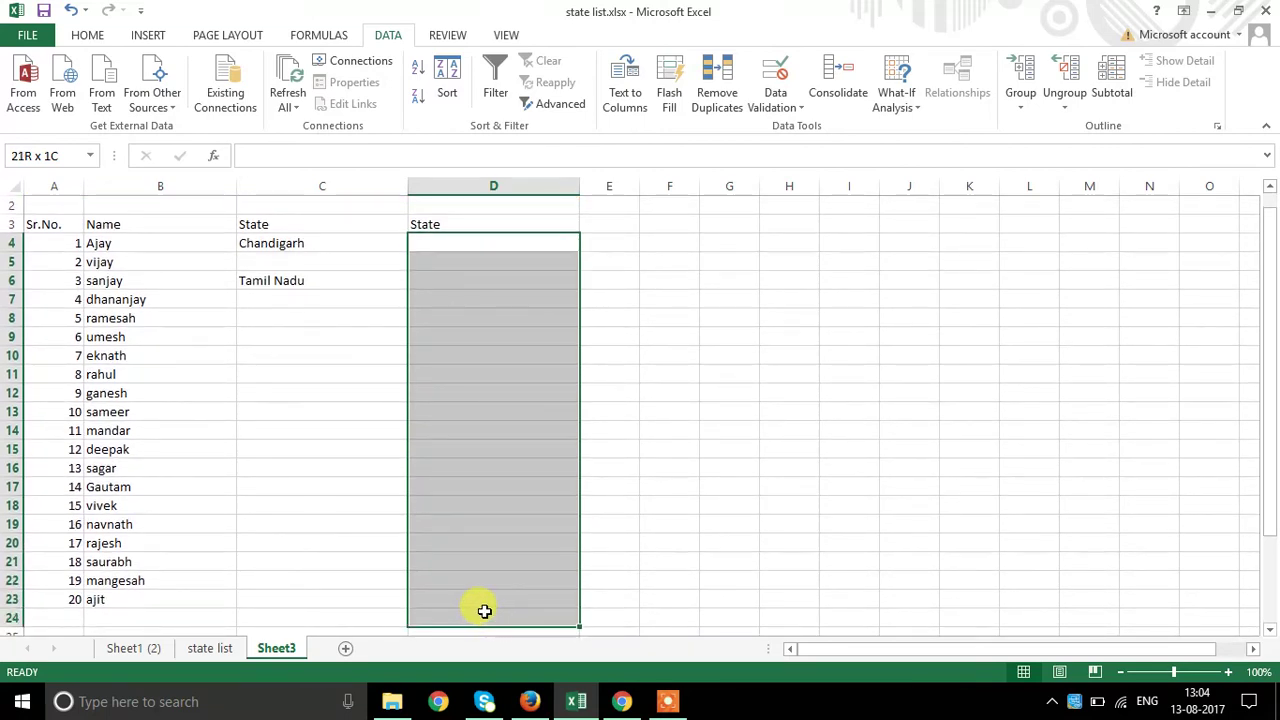
{"action": "left_click_drag", "start_coordinate": [485, 612], "coordinate": [486, 592]}
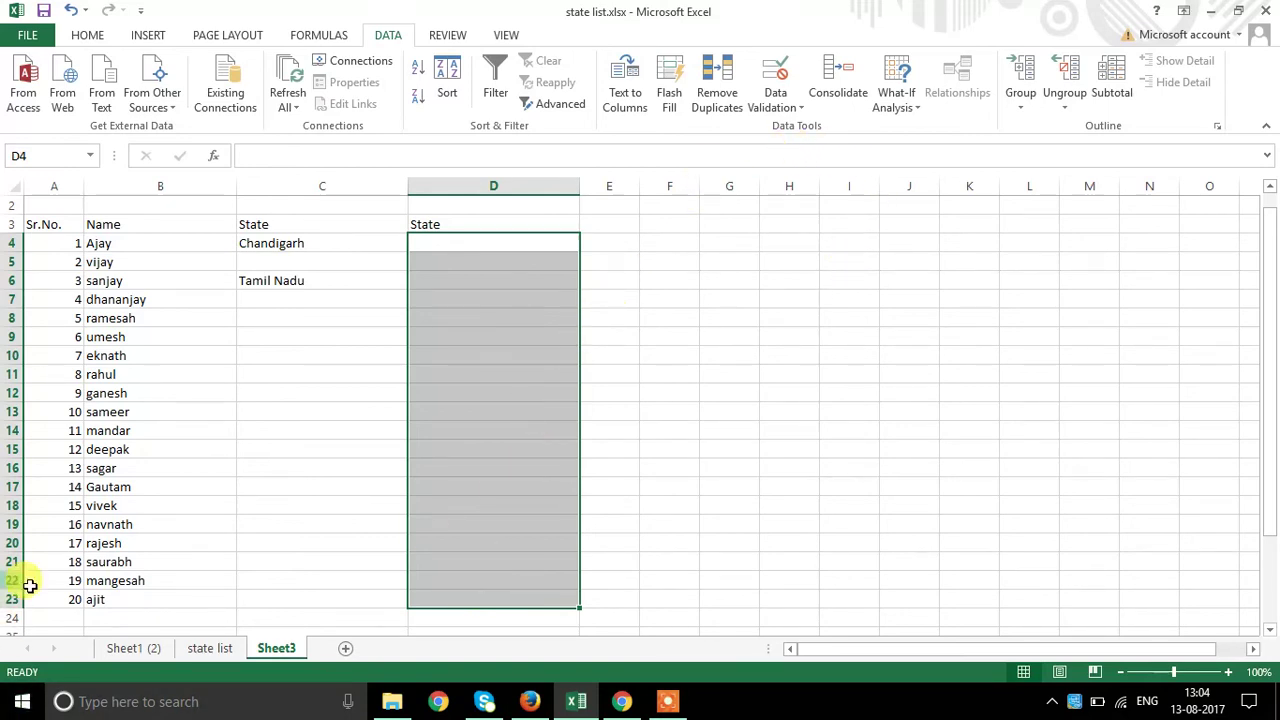
{"action": "left_click", "coordinate": [200, 648]}
{"action": "scroll", "coordinate": [303, 557], "scroll_direction": "up", "scroll_amount": 3}
{"action": "scroll", "coordinate": [303, 500], "scroll_direction": "up", "scroll_amount": 3}
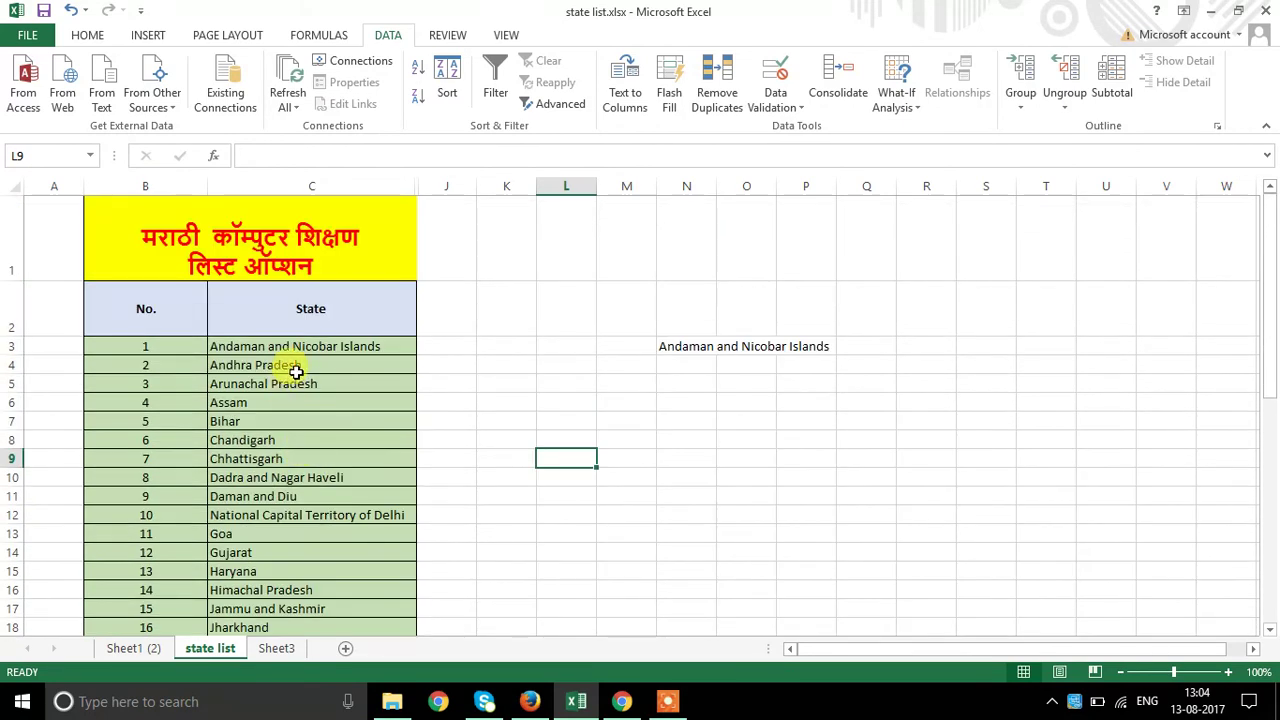
{"action": "mouse_move", "coordinate": [294, 346]}
{"action": "left_mouse_down"}
{"action": "mouse_move", "coordinate": [312, 628]}
{"action": "mouse_move", "coordinate": [303, 594]}
{"action": "left_mouse_up"}
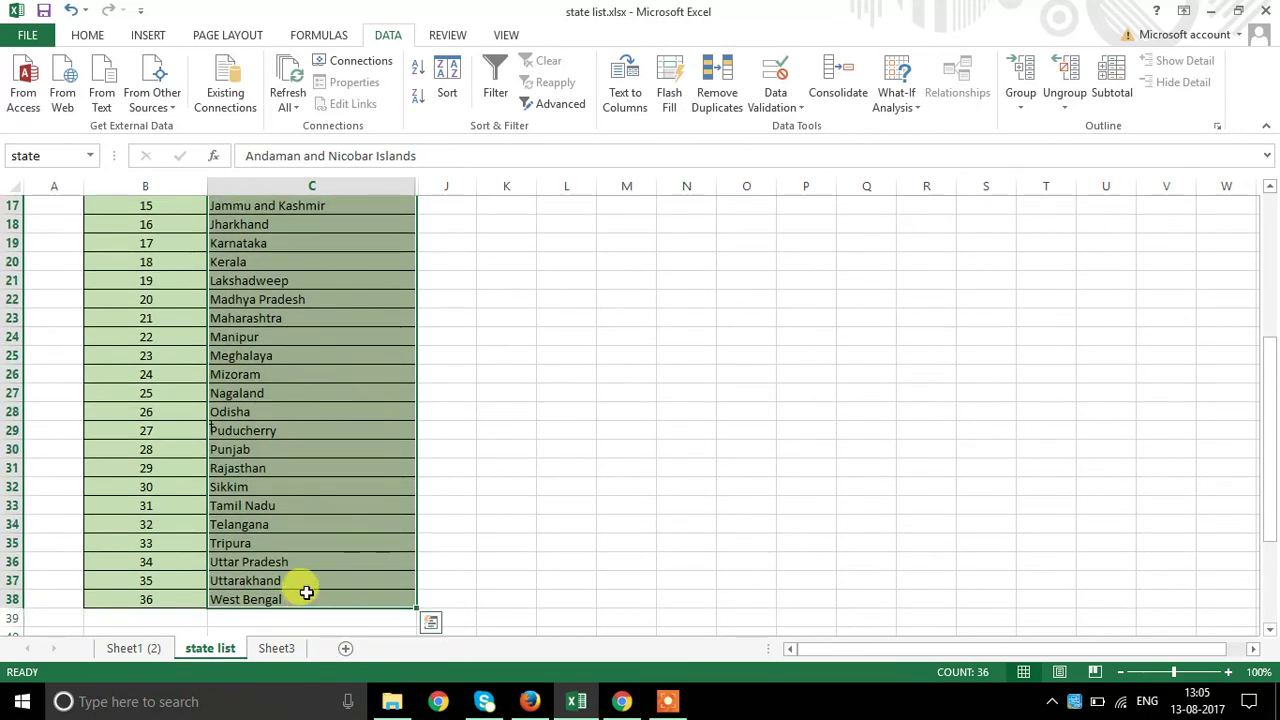
{"action": "left_click", "coordinate": [52, 157]}
{"action": "type", "text": "st"}
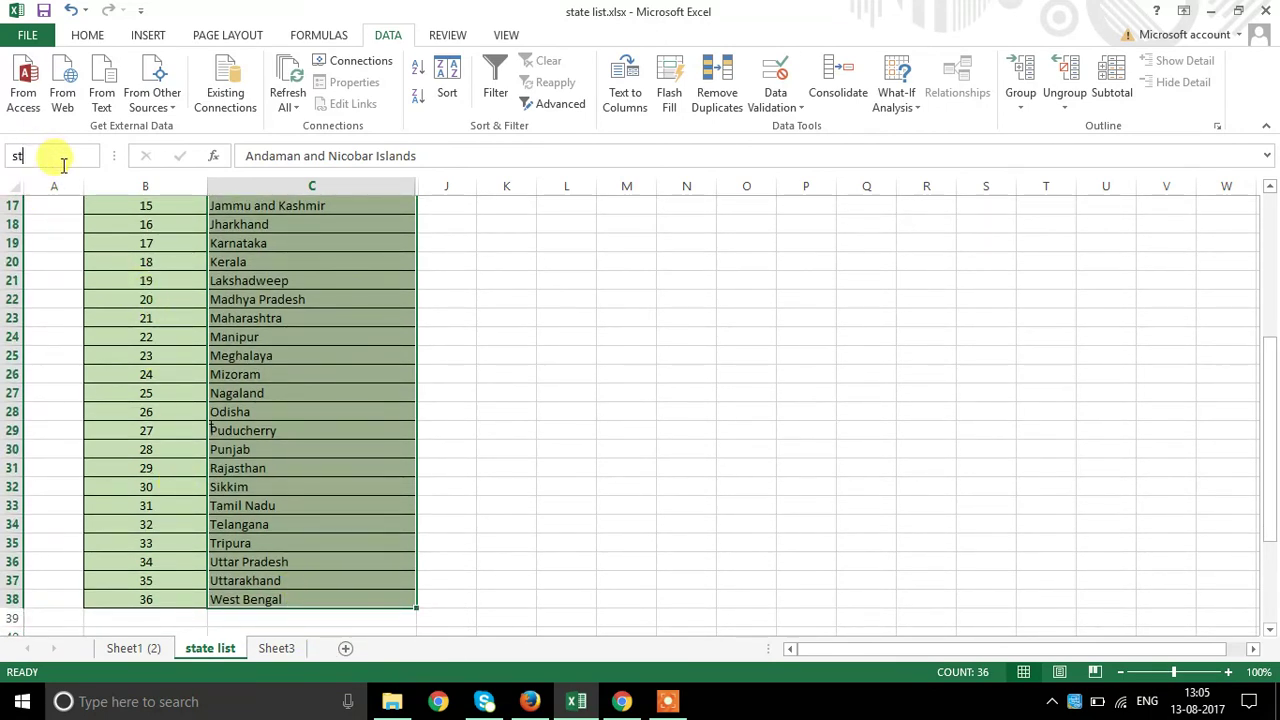
{"action": "type", "text": "atre"}
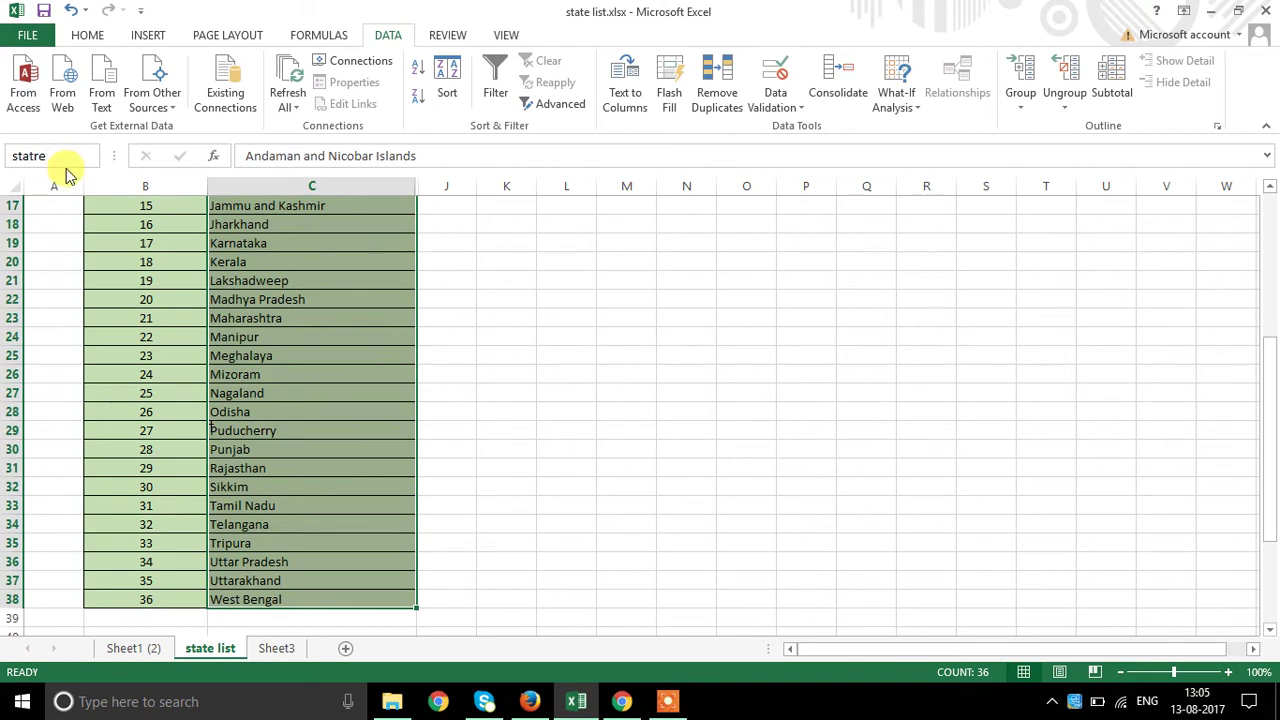
{"action": "type", "text": "e"}
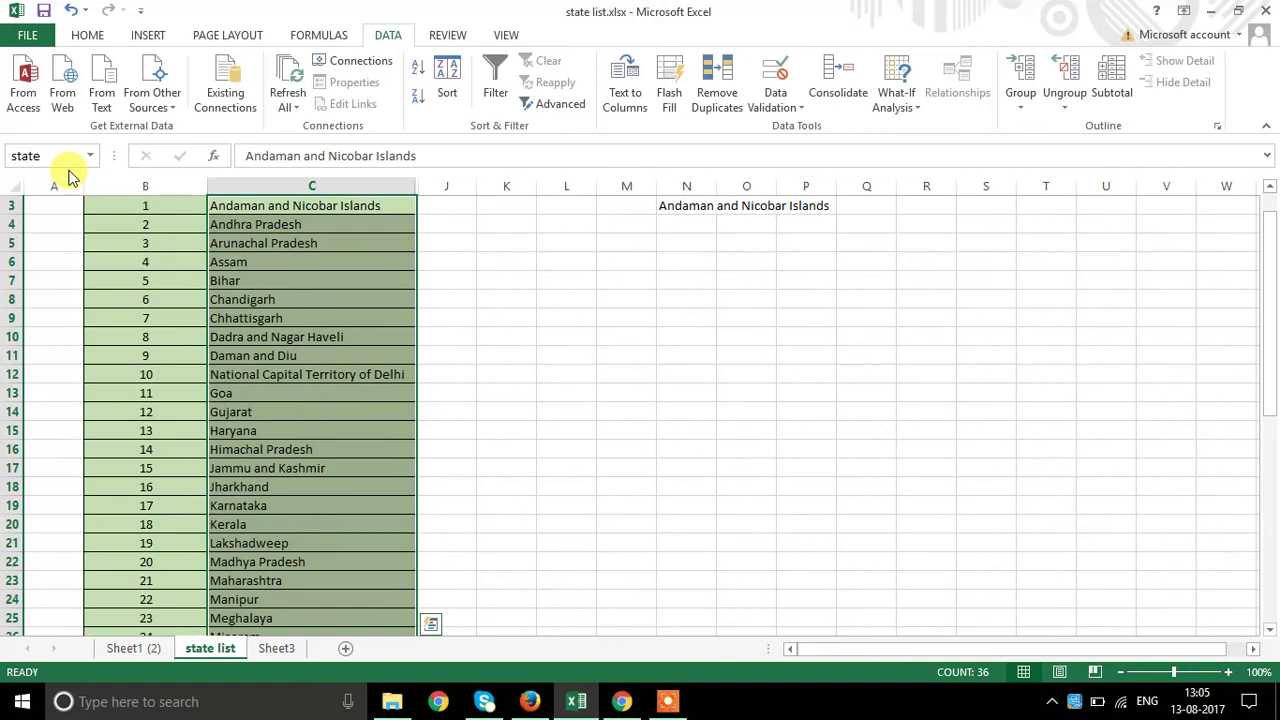
- Give D4:D23 on Sheet3 a List validation with source =state
{"action": "left_click", "coordinate": [277, 648]}
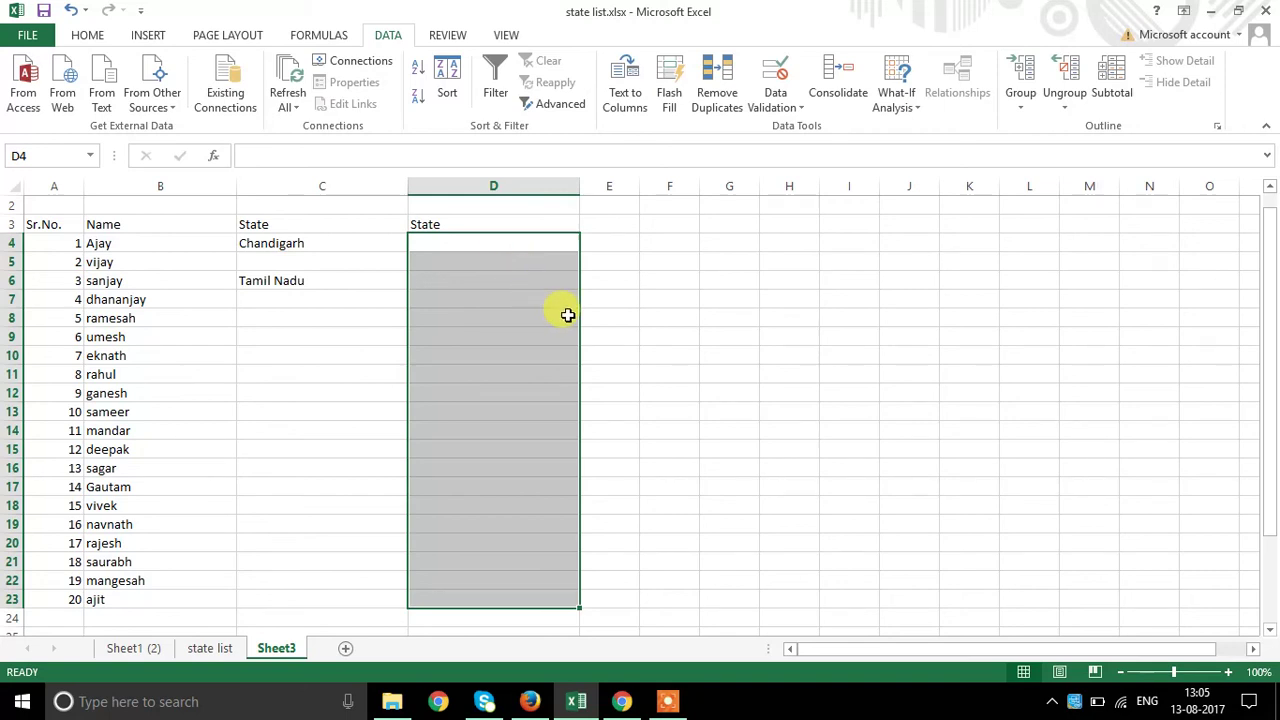
{"action": "left_click", "coordinate": [777, 69]}
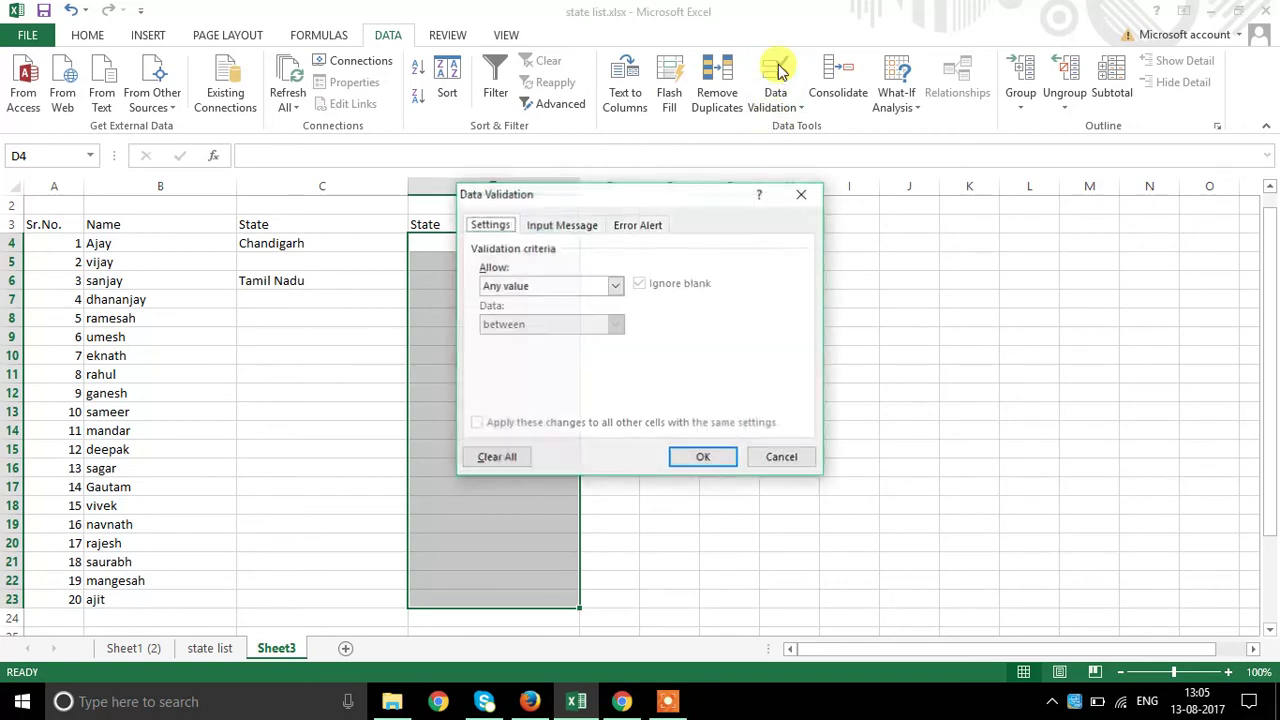
{"action": "left_click", "coordinate": [592, 287]}
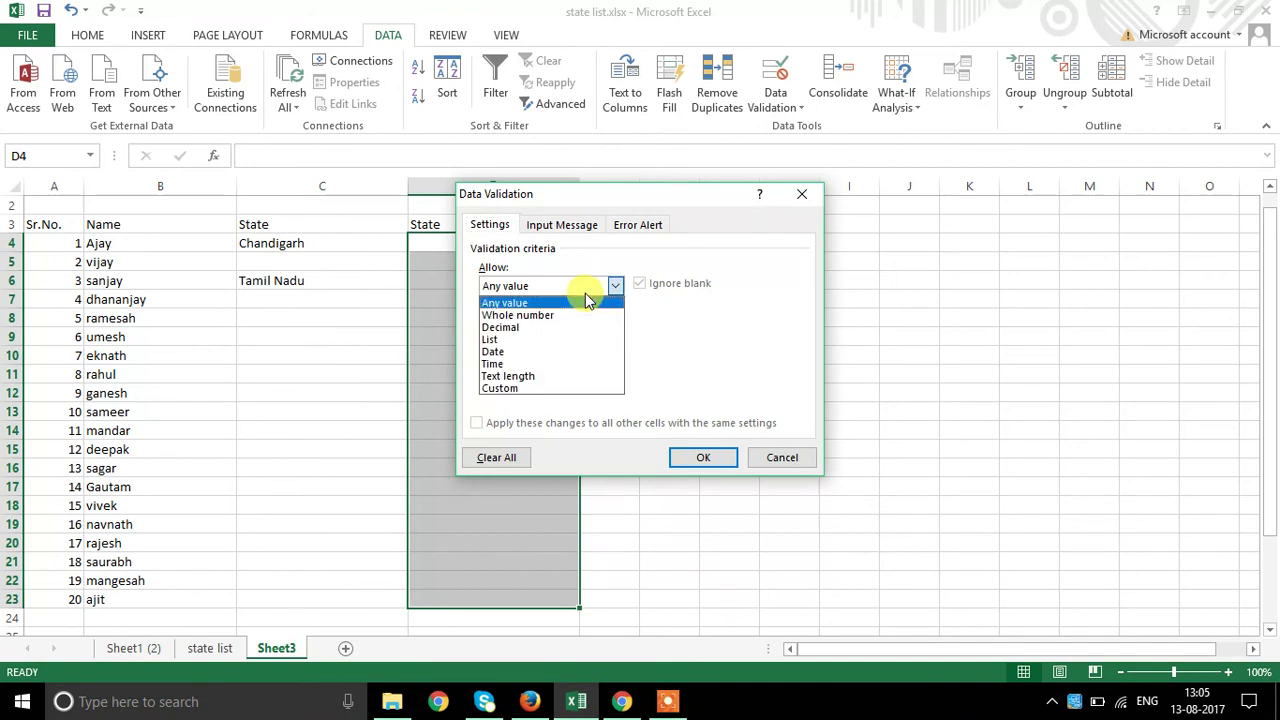
{"action": "left_click", "coordinate": [571, 339]}
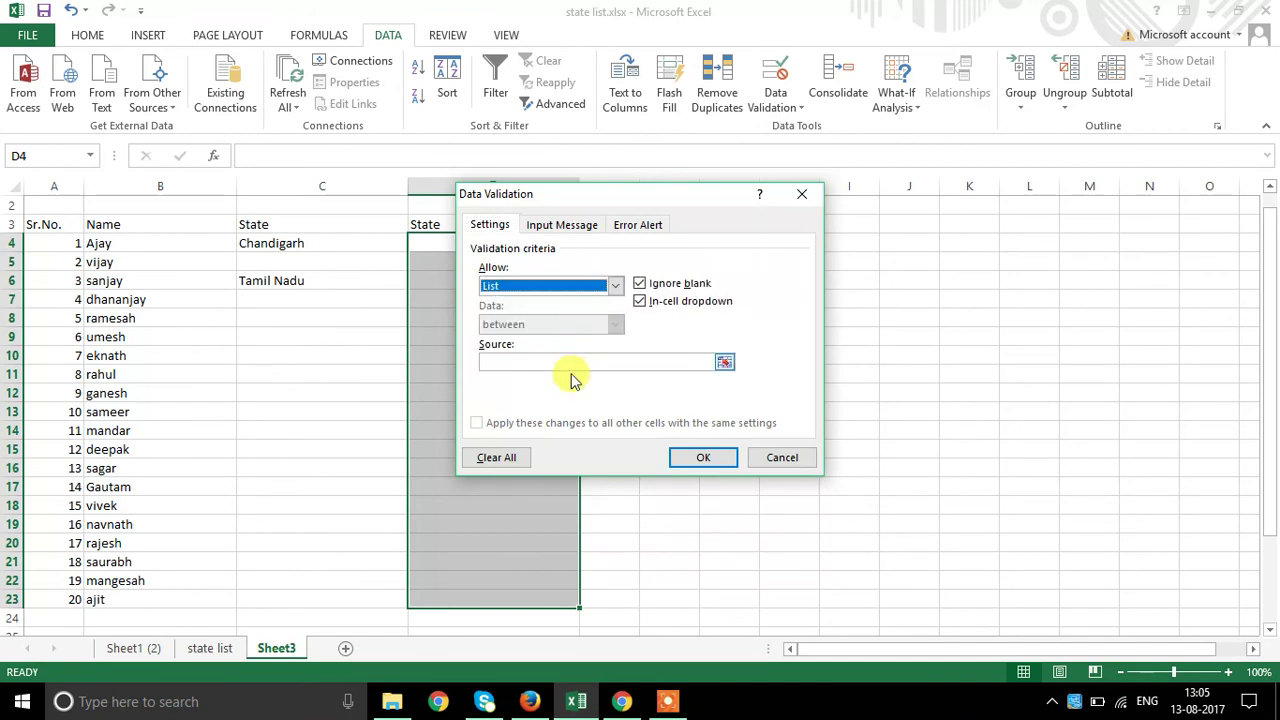
{"action": "left_click", "coordinate": [566, 360]}
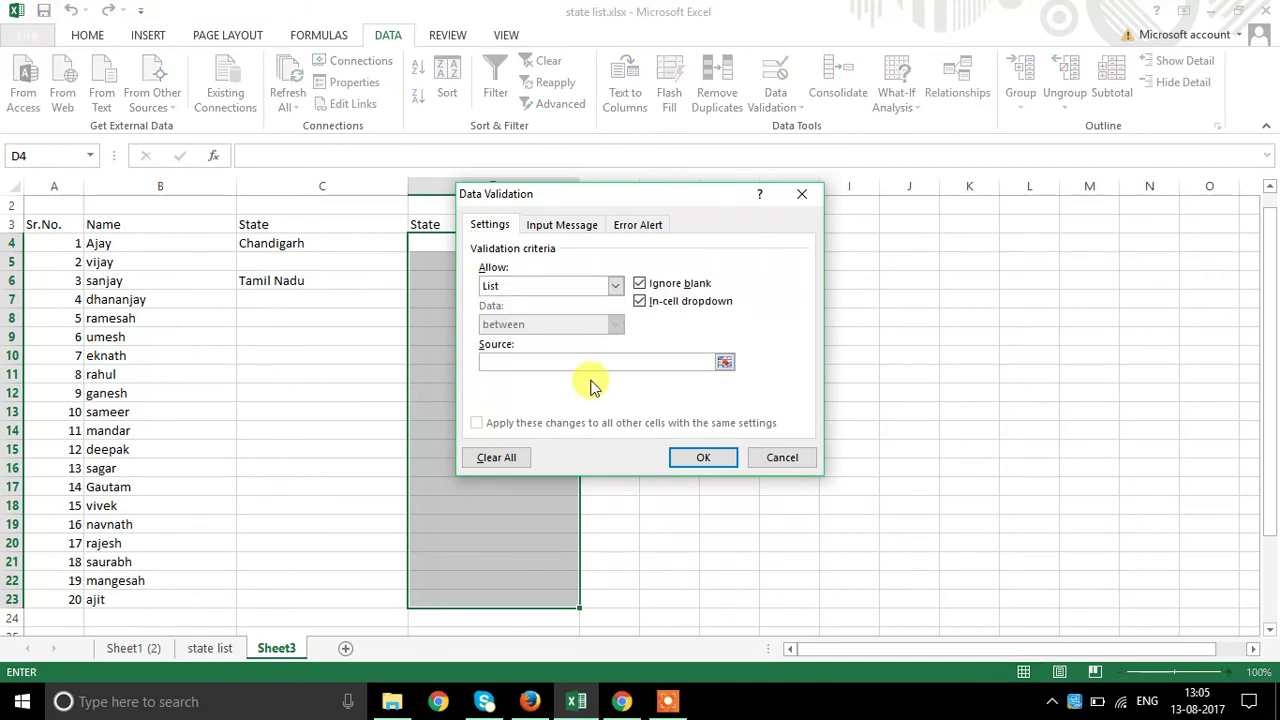
{"action": "type", "text": "="}
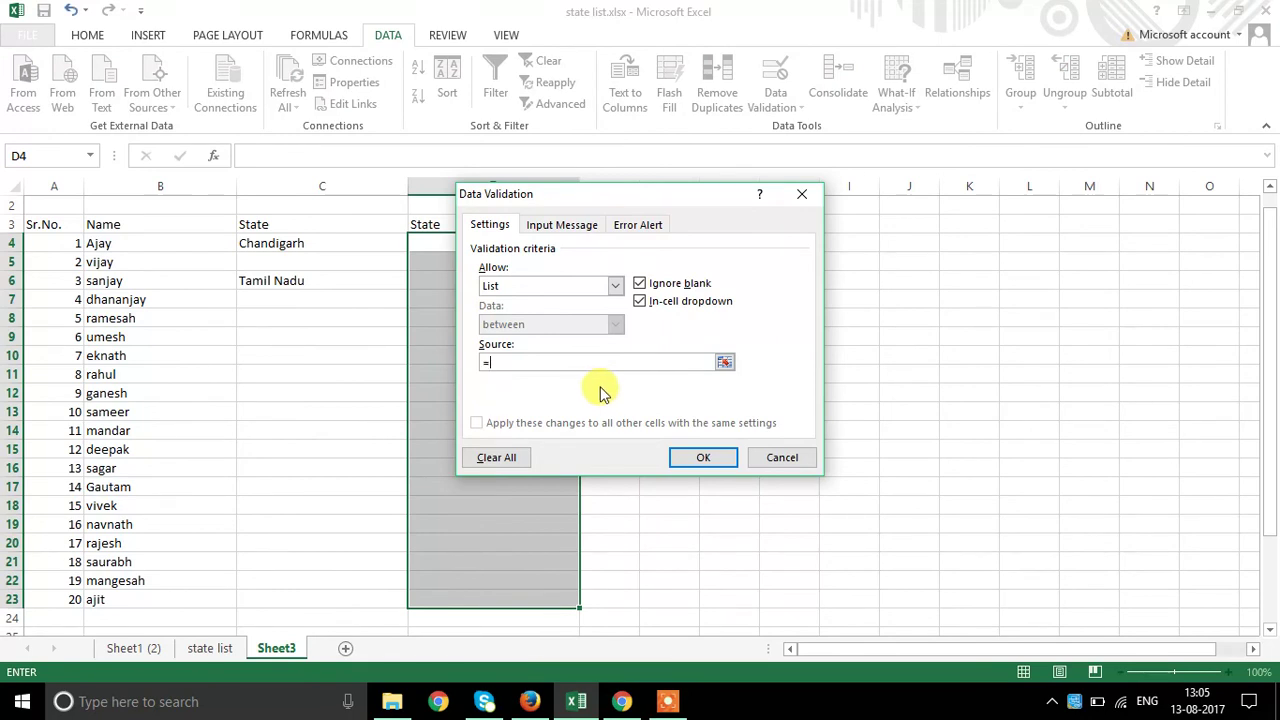
{"action": "type", "text": "state"}
{"action": "left_click", "coordinate": [710, 457]}
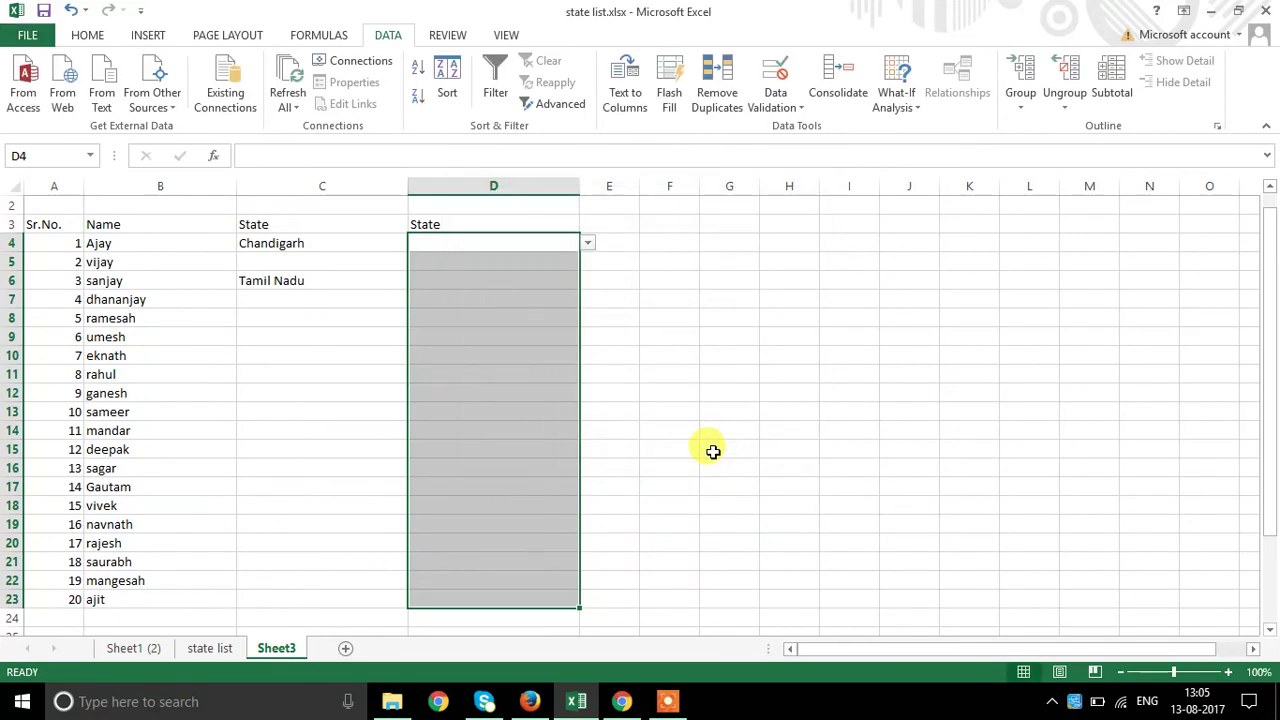
- Choose Chhattisgarh from cell D4's state dropdown
{"action": "left_click", "coordinate": [702, 428]}
{"action": "left_click", "coordinate": [550, 245]}
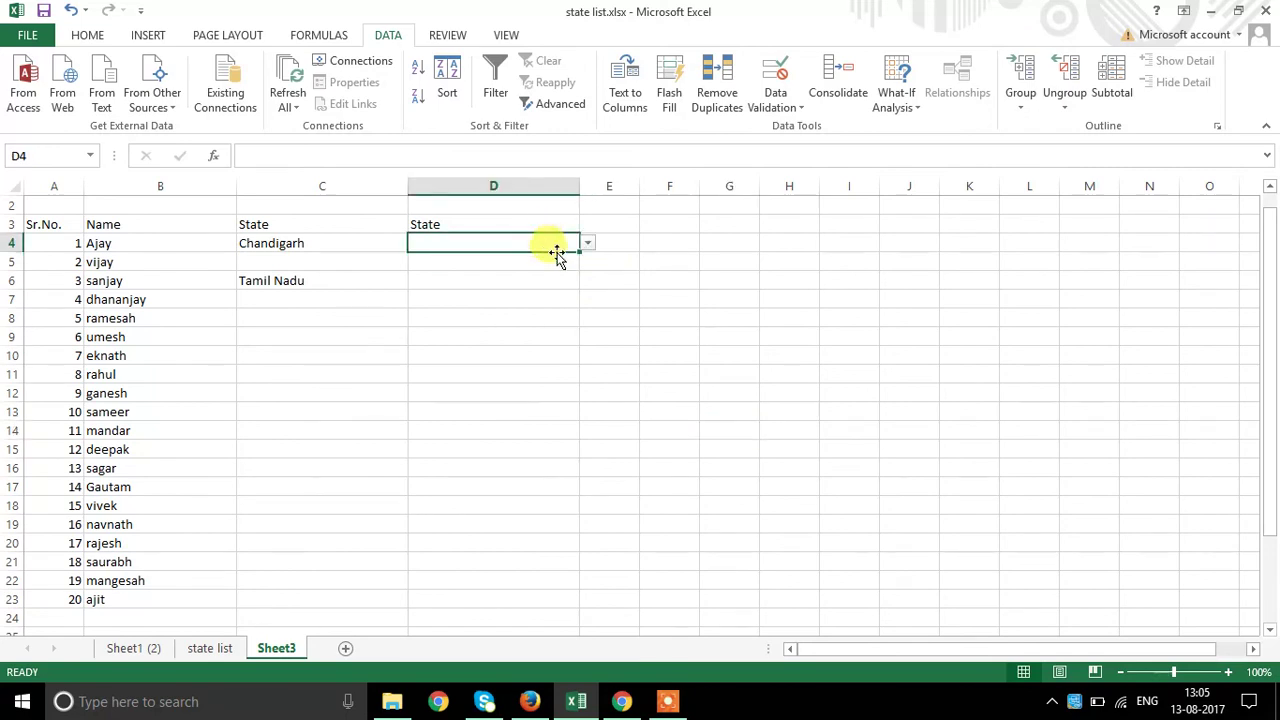
{"action": "left_click", "coordinate": [587, 243]}
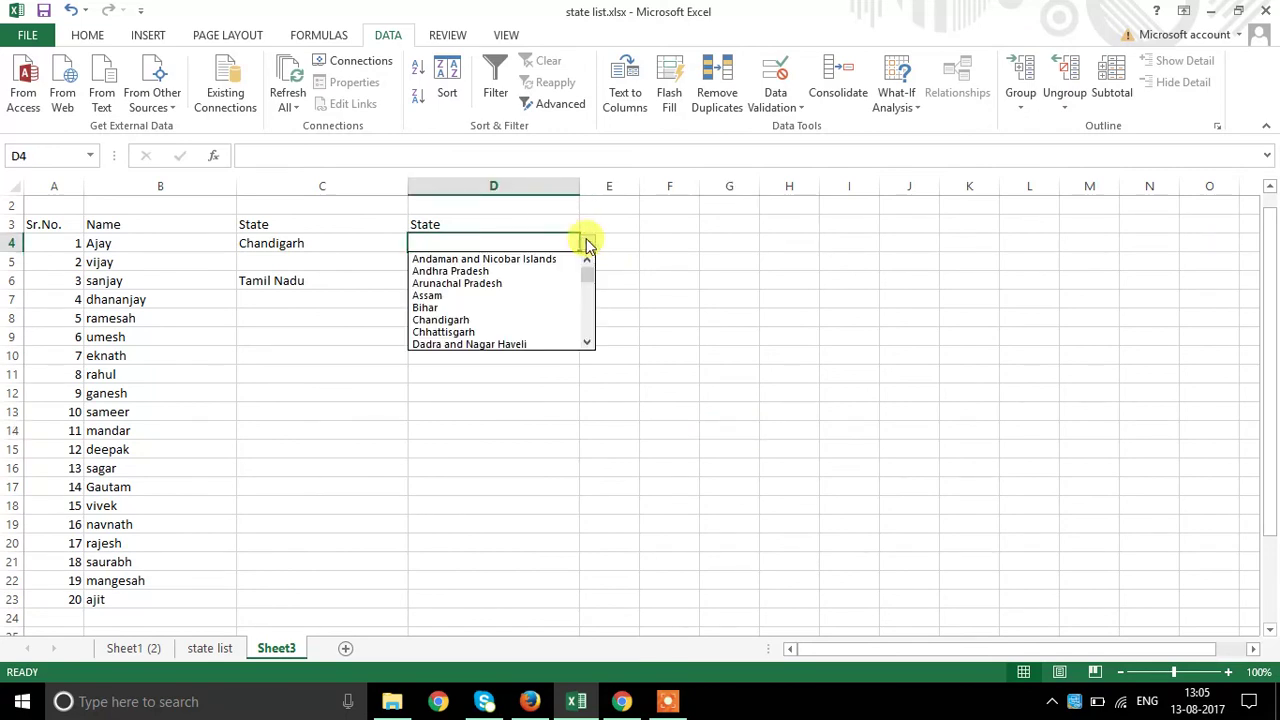
{"action": "left_click", "coordinate": [527, 331]}
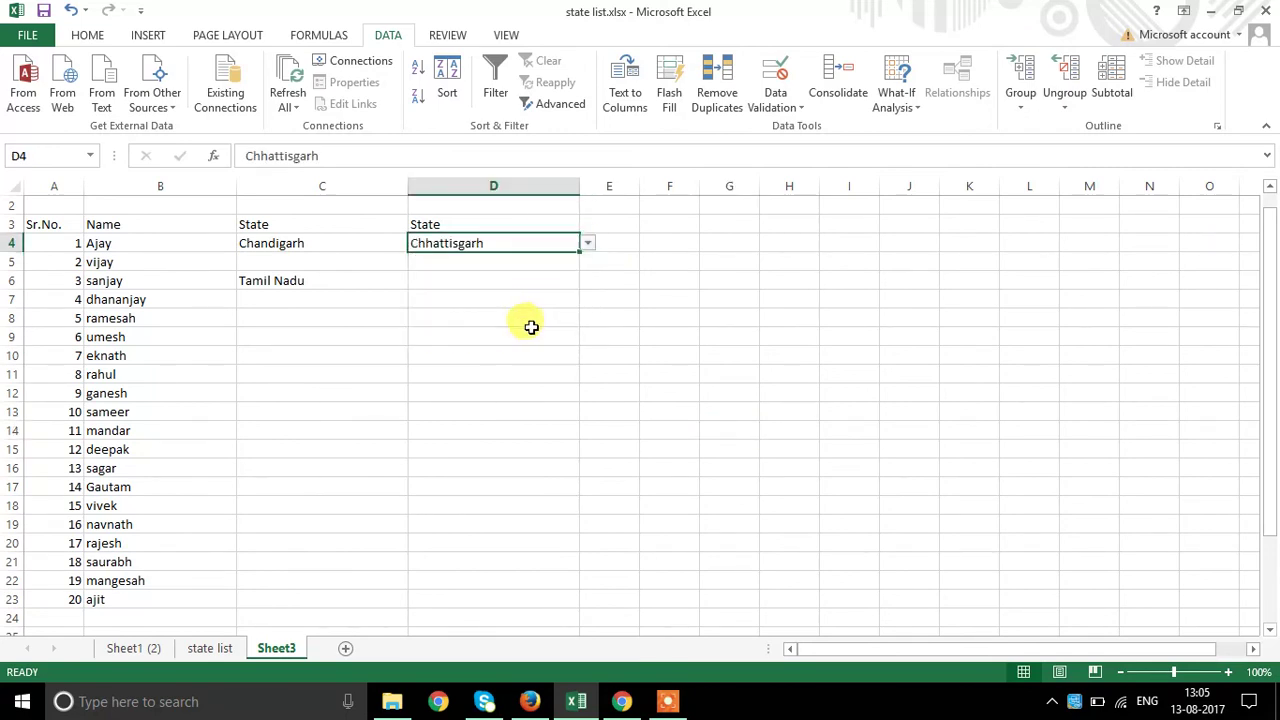
- Choose Dadra and Nagar Haveli from cell D5's state dropdown
{"action": "left_click", "coordinate": [509, 270]}
{"action": "left_click", "coordinate": [586, 264]}
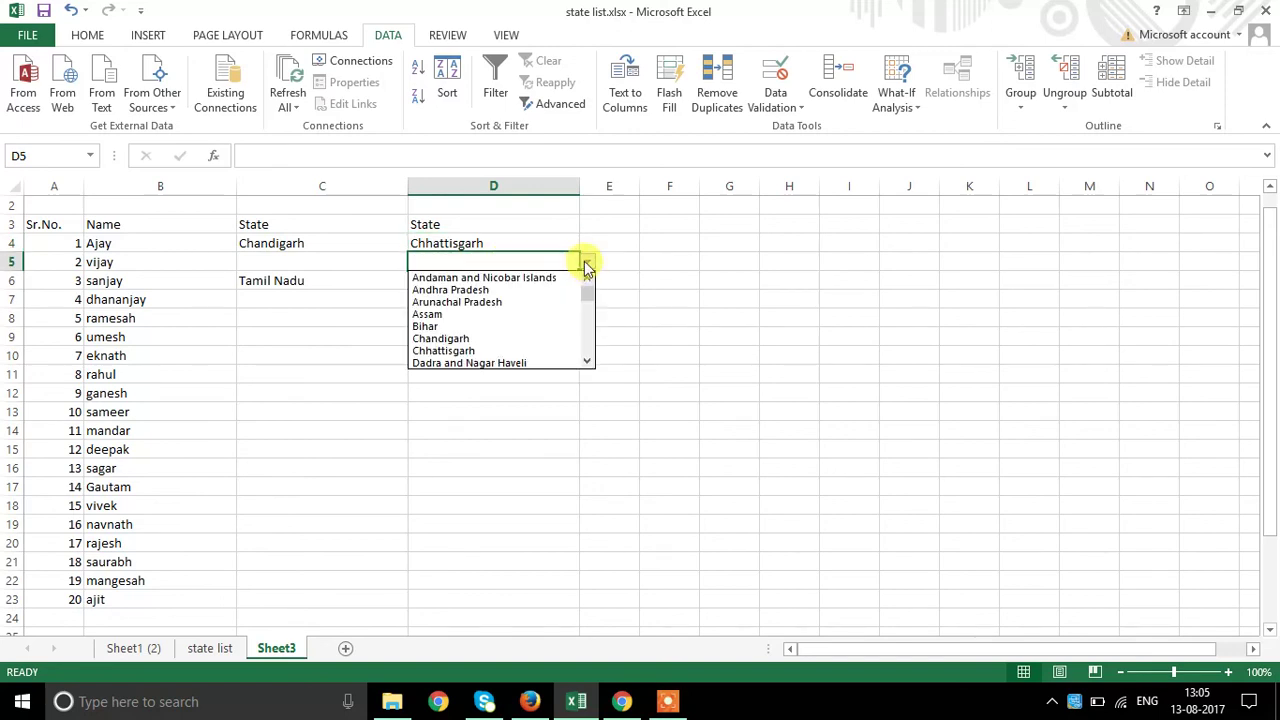
{"action": "left_click", "coordinate": [519, 364]}
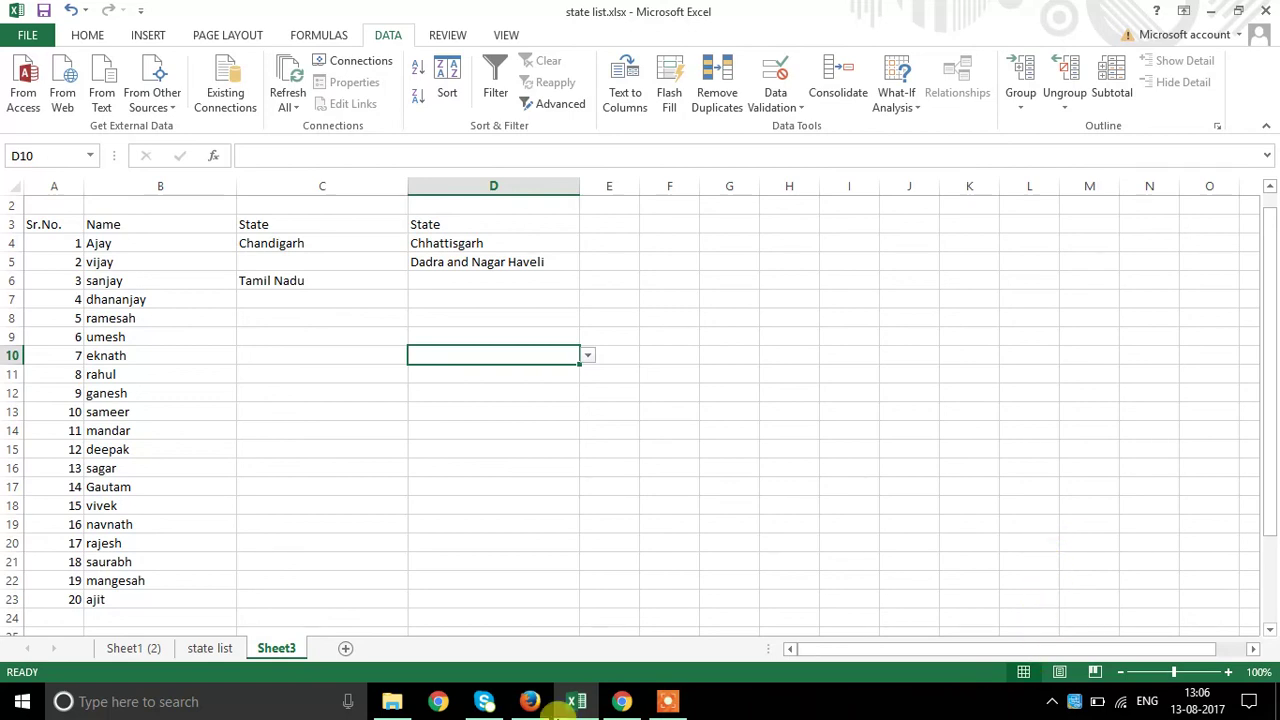
{"action": "left_click", "coordinate": [668, 701]}
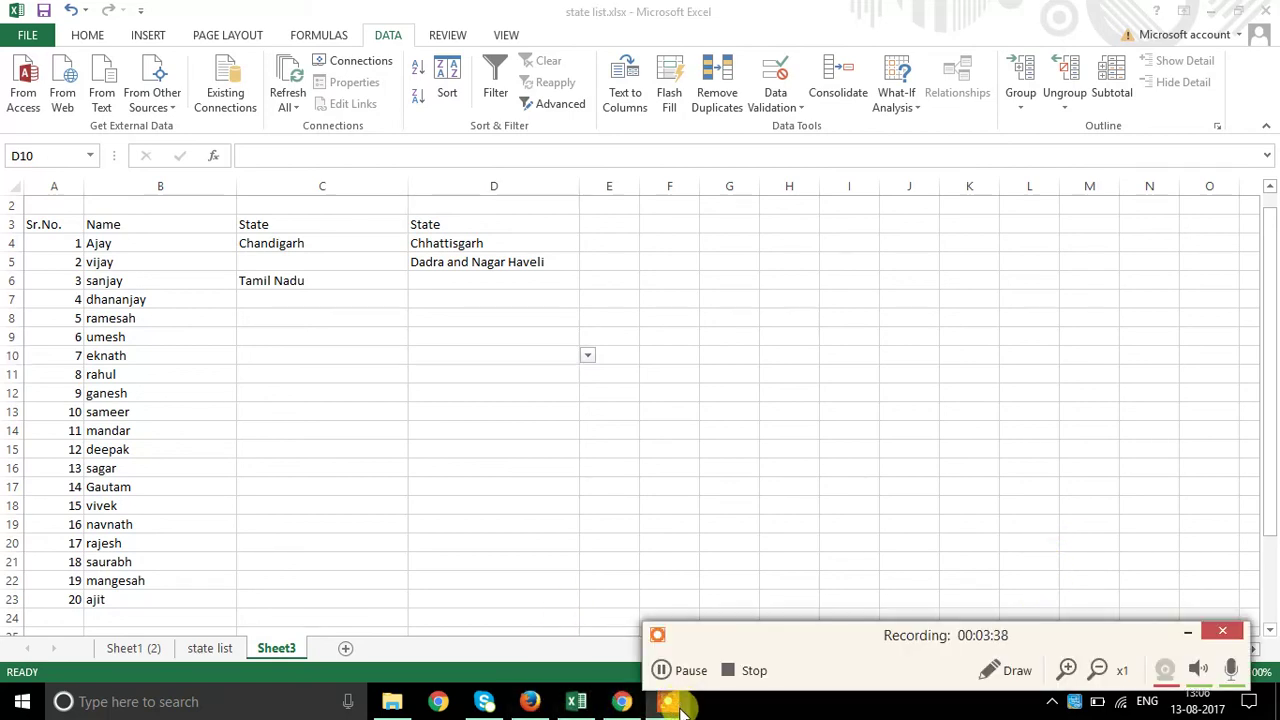